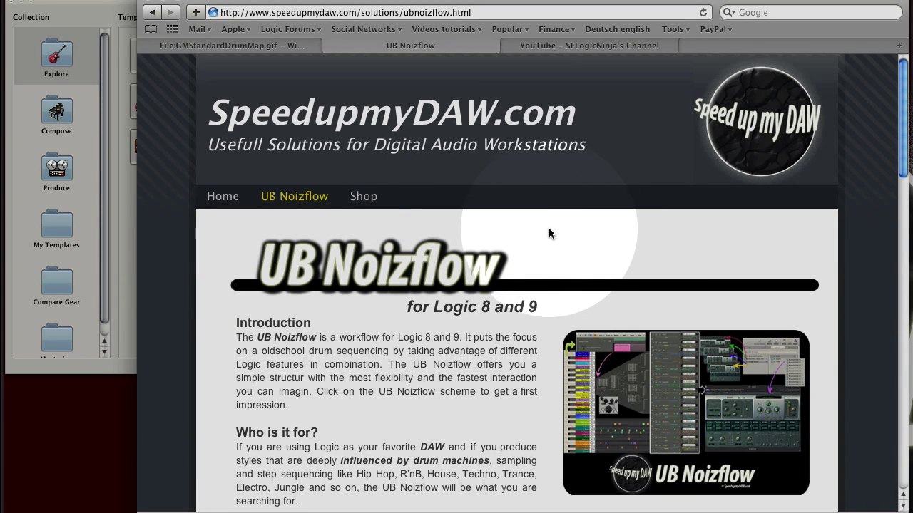
Look over the UB Noizflow web page and the SFLogicNinja YouTube channel
scroll(564, 230, "down", 3)
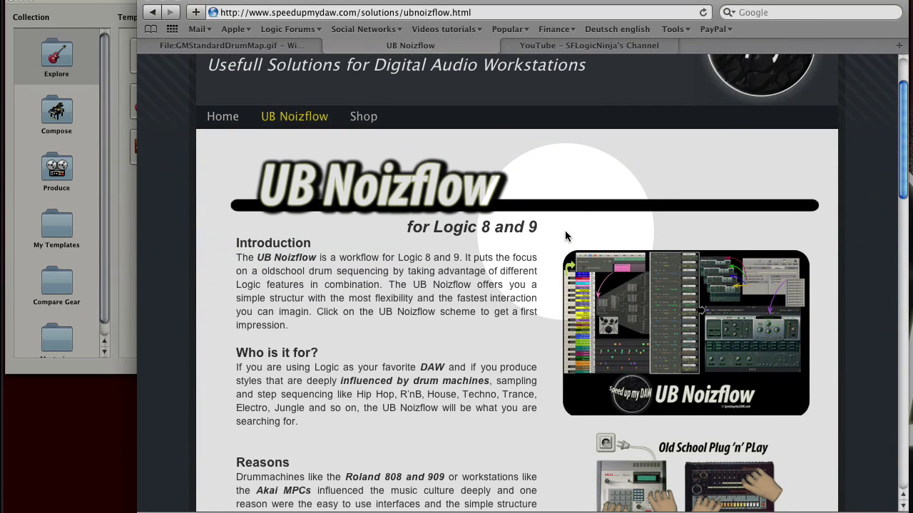
scroll(564, 236, "down", 3)
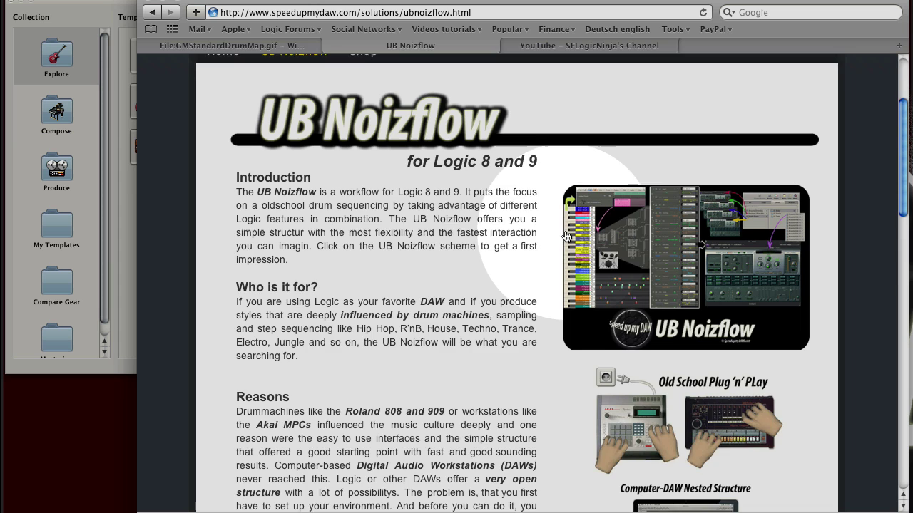
scroll(564, 236, "up", 6)
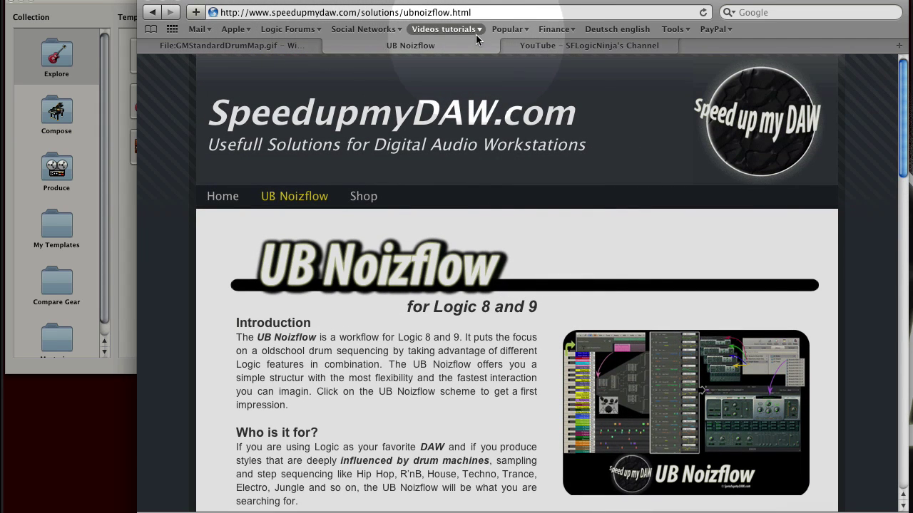
left_click(568, 51)
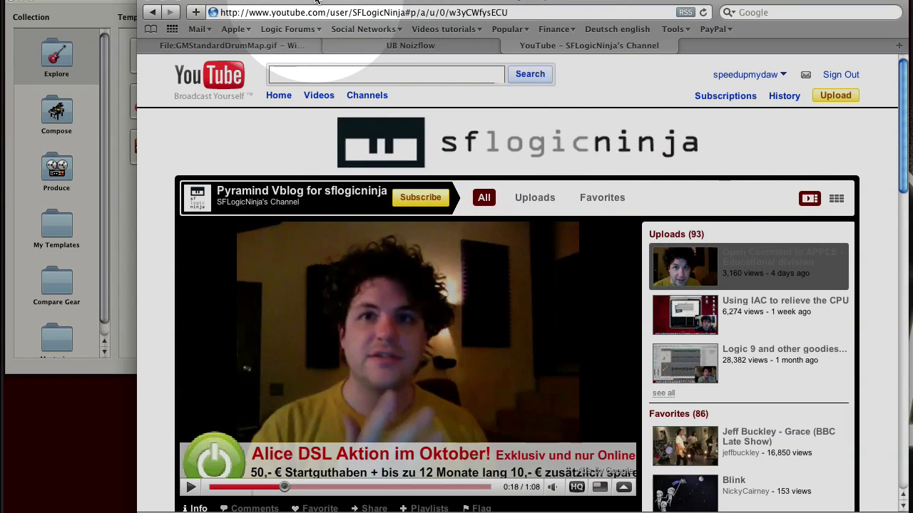
Switch from the browser to Logic and create an empty project with one software instrument track on Output 1-2
double_click(317, 2)
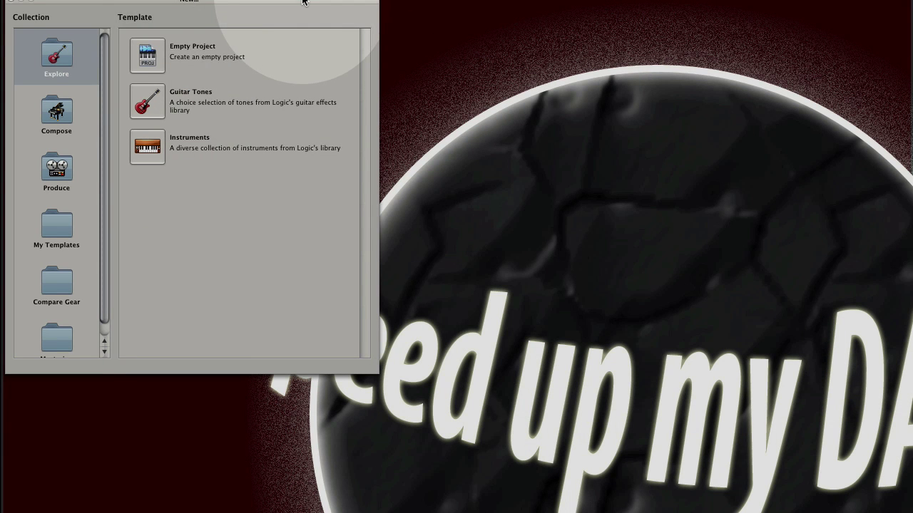
double_click(146, 51)
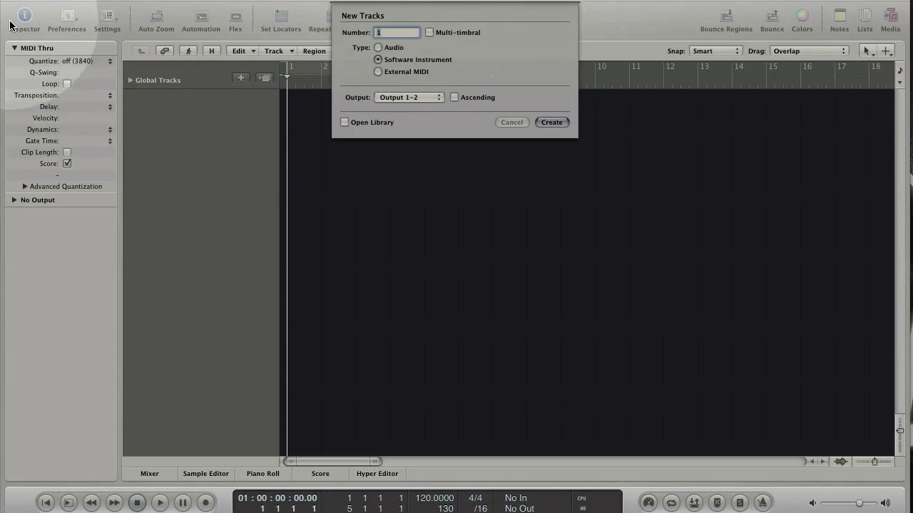
left_click(546, 122)
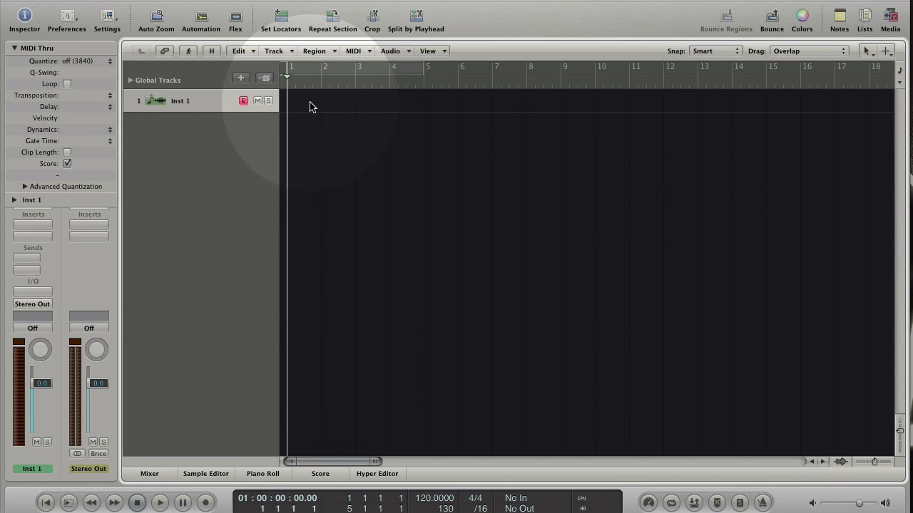
Draw a one-bar MIDI region at bar 1 on the instrument track with the Pencil Tool and name it UB Noizflow
key("Escape")
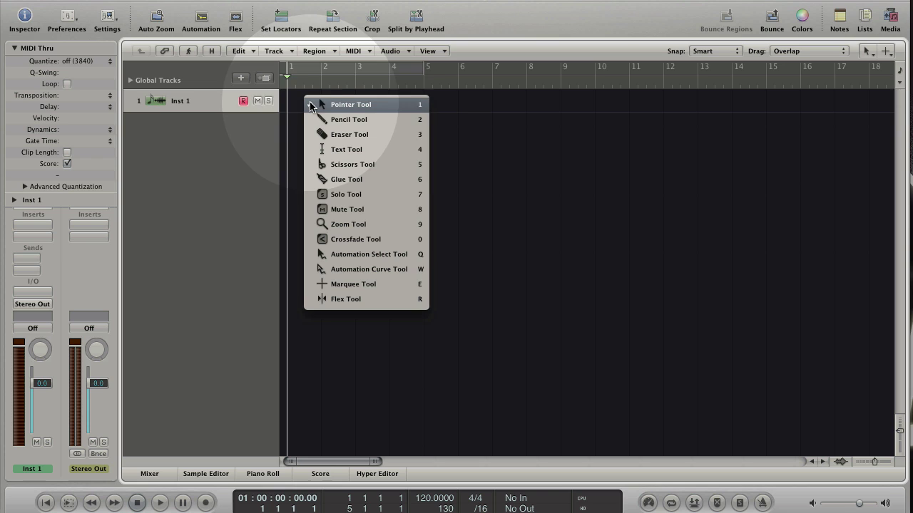
left_click(384, 125)
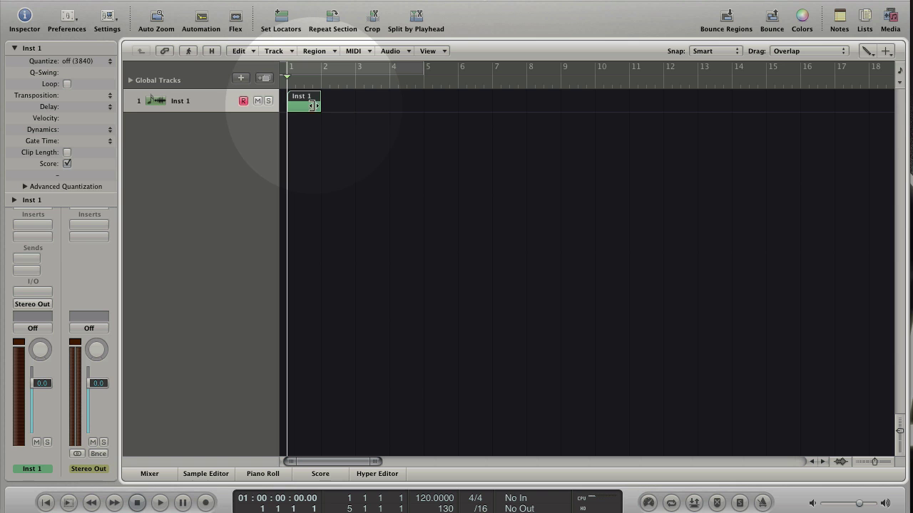
key("Escape")
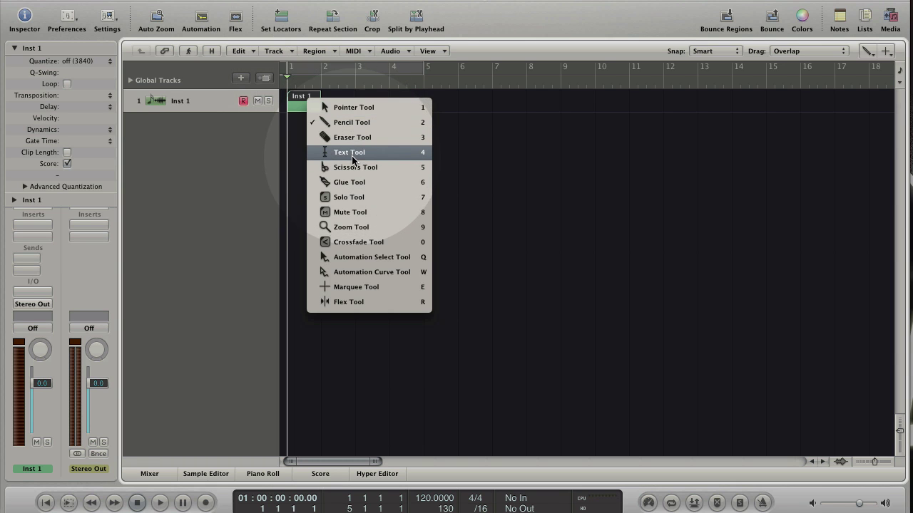
left_click(349, 149)
left_click(310, 101)
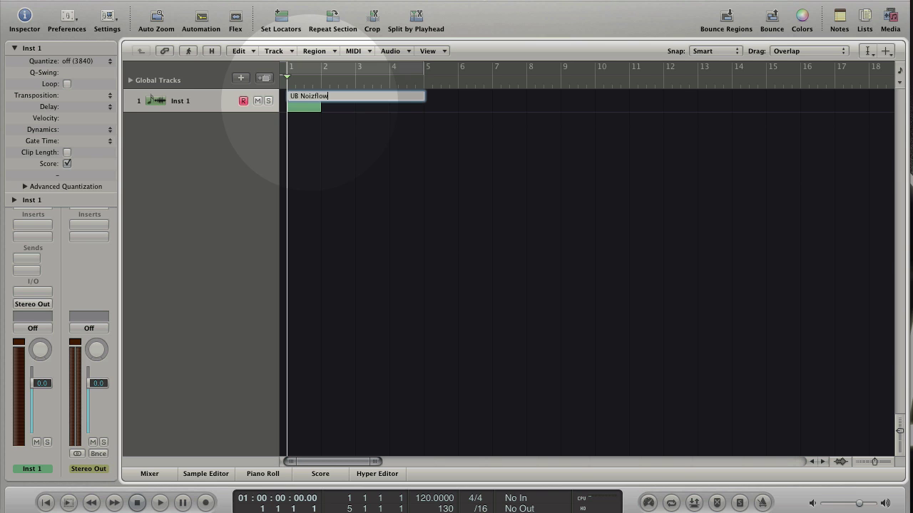
key("Return")
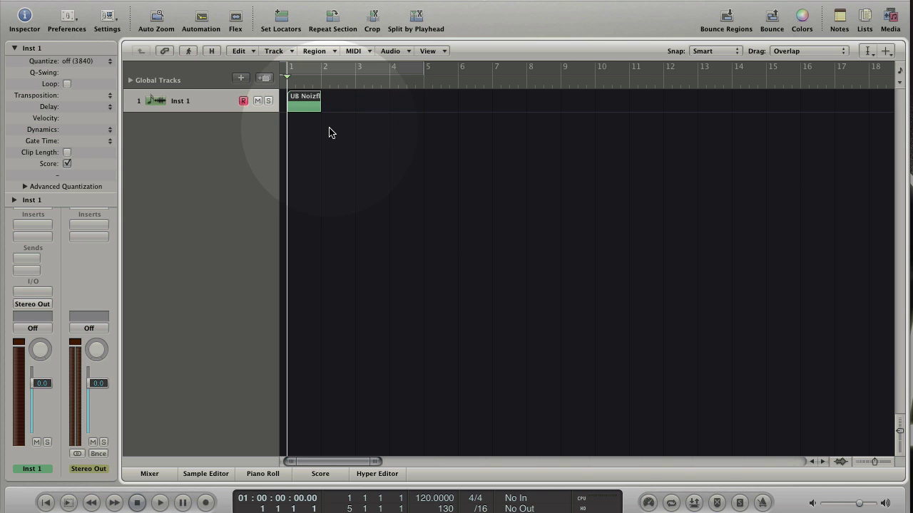
key("Escape")
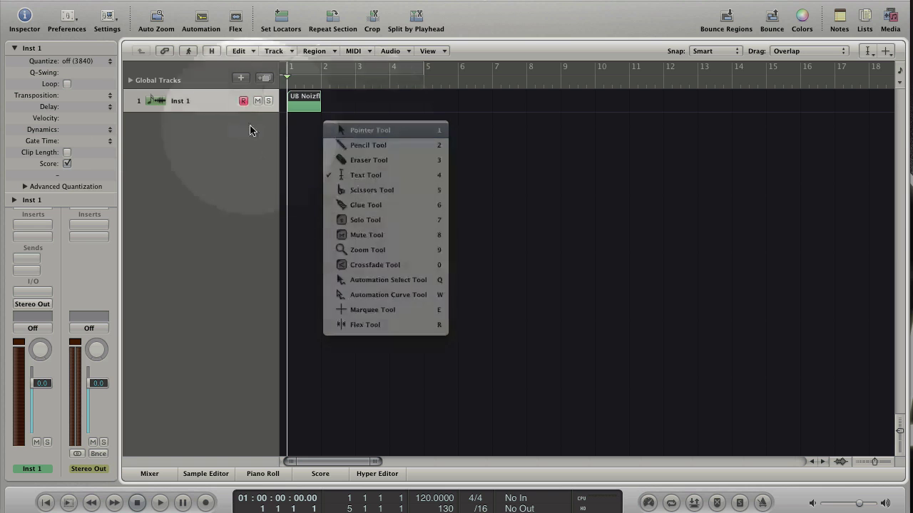
key("Escape")
Insert a stereo EXS24 sampler on the track's channel strip
left_click(27, 18)
left_click(27, 19)
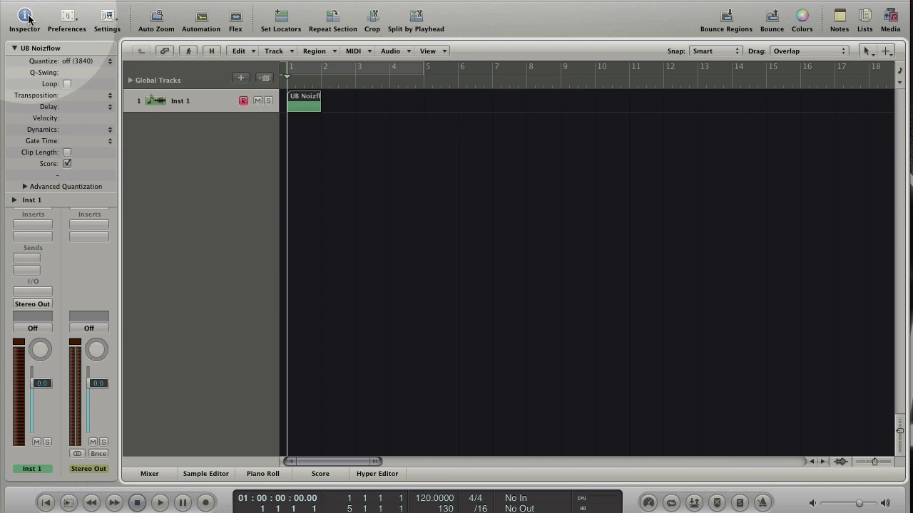
left_click(40, 293)
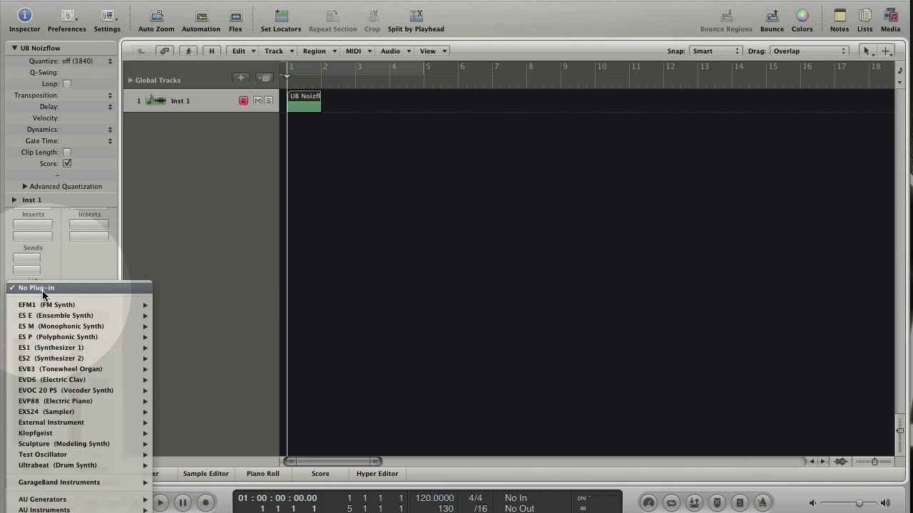
mouse_move(53, 415)
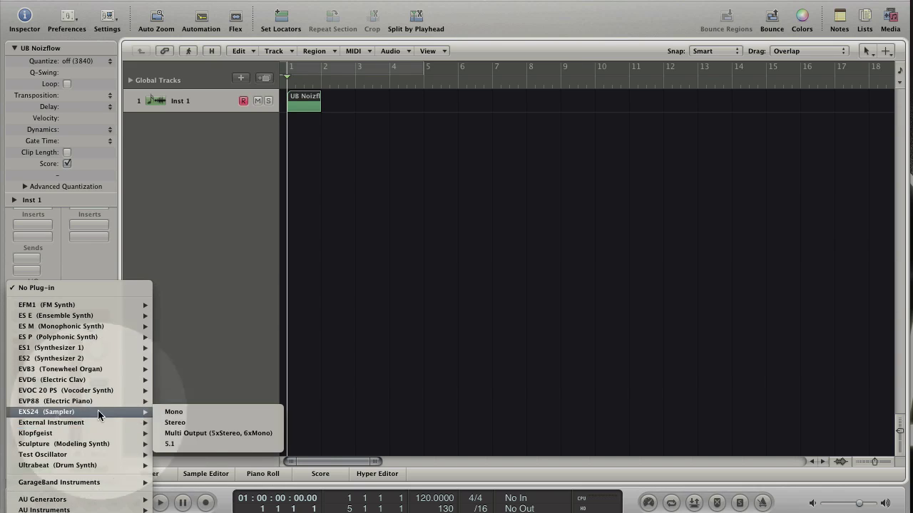
left_click(203, 422)
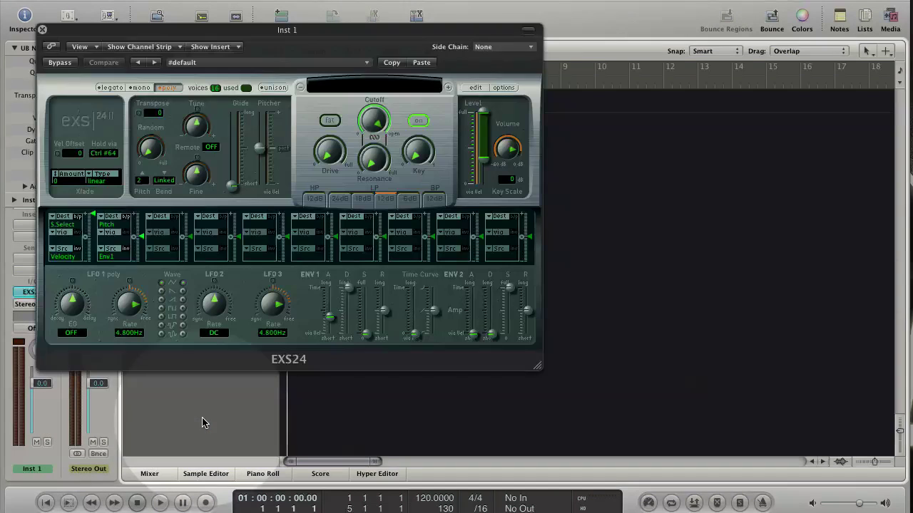
Load the EXS 909 electronic drum kit into the sampler and move its window clear of the region
left_click(378, 86)
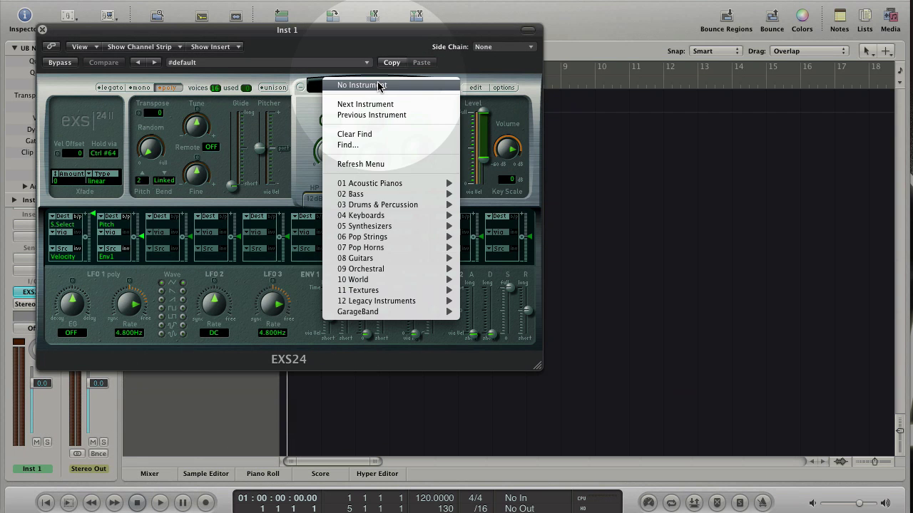
mouse_move(387, 207)
mouse_move(524, 216)
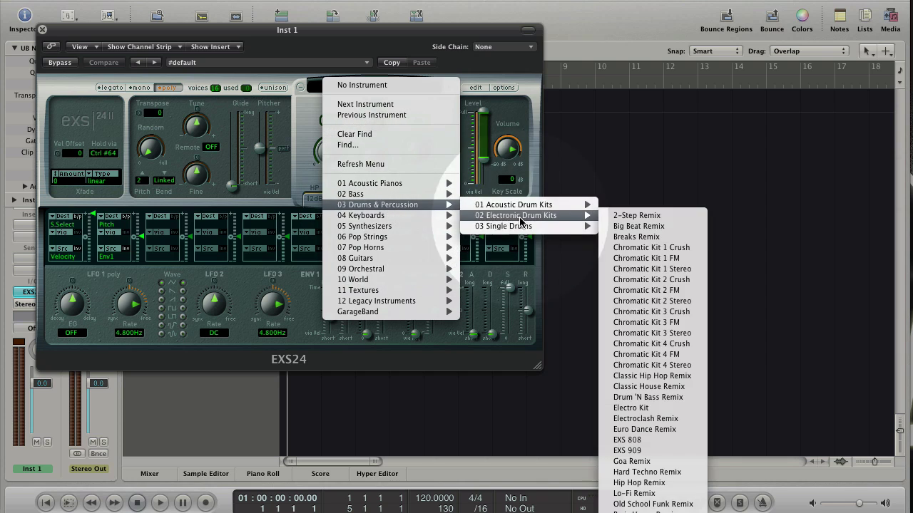
left_click(639, 451)
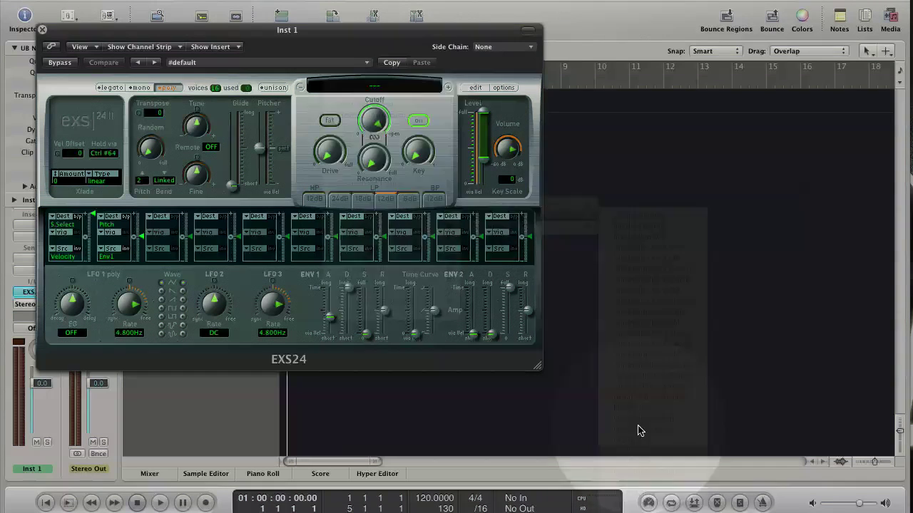
left_click_drag(366, 30, 723, 114)
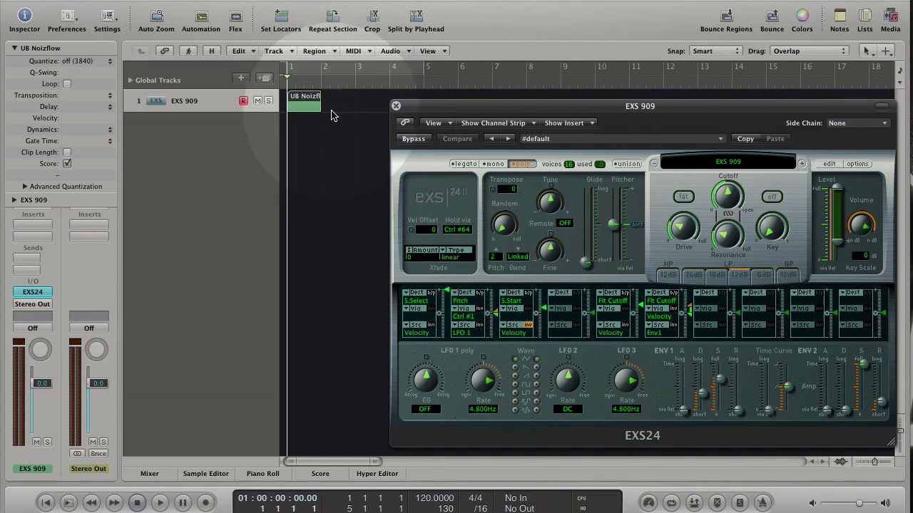
Turn on cycle mode, shorten the cycle range to bar 1 only and start playback
left_click(333, 71)
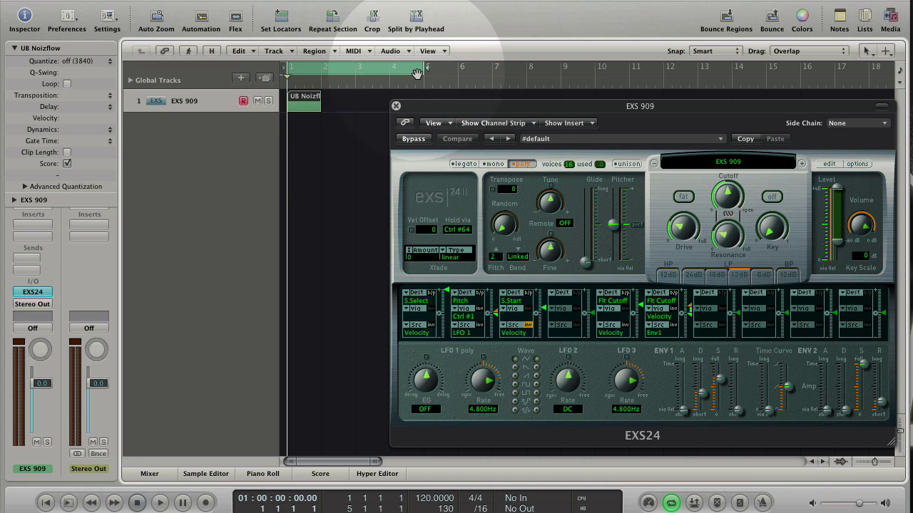
left_click_drag(422, 72, 319, 76)
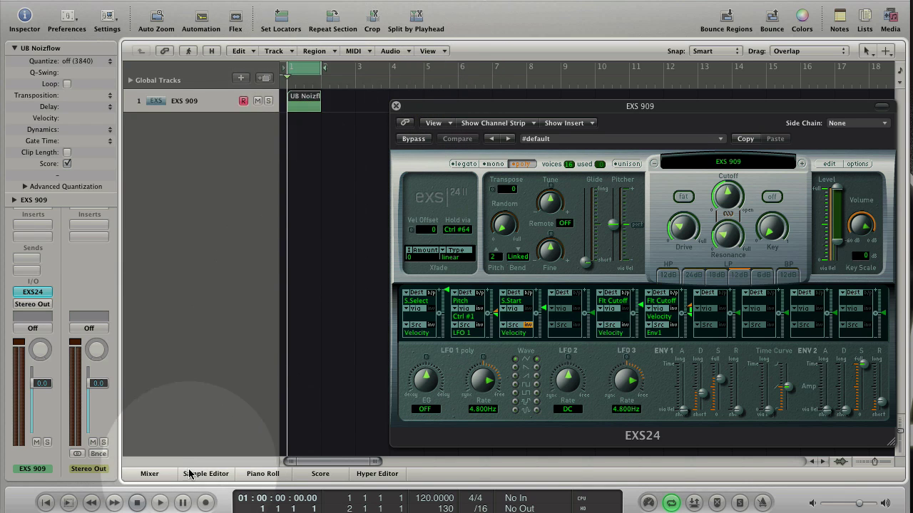
left_click(164, 503)
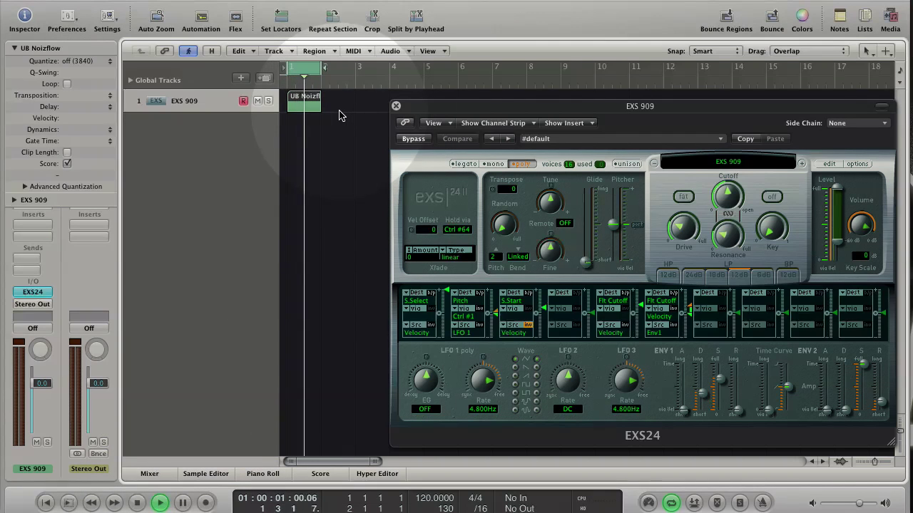
Open the UB Noizflow region in the Piano Roll and enlarge the editor to work around C1
double_click(303, 101)
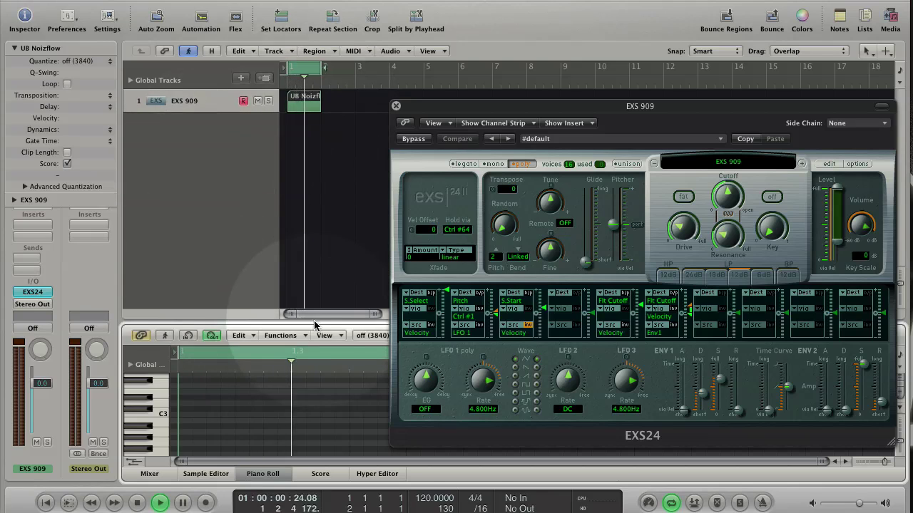
left_click_drag(314, 324, 333, 241)
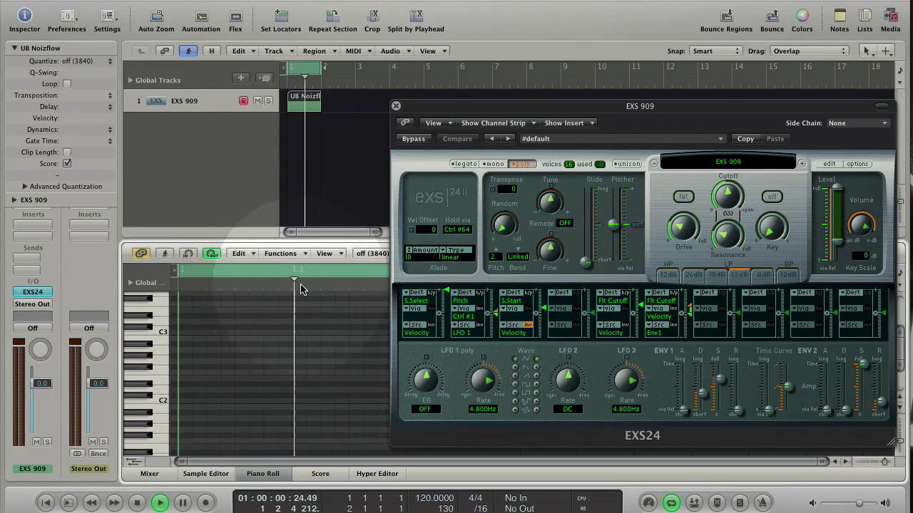
scroll(170, 356, "down", 1)
scroll(171, 360, "down", 5)
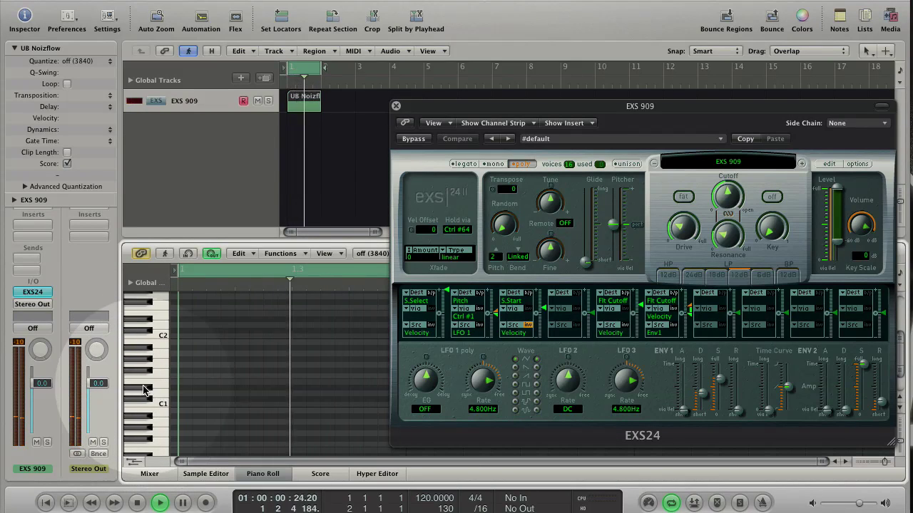
Draw two C1 notes with the Pencil Tool, on beat 1 and one sixteenth before beat 3, keeping the sampler window clear
key("Escape")
left_click(197, 422)
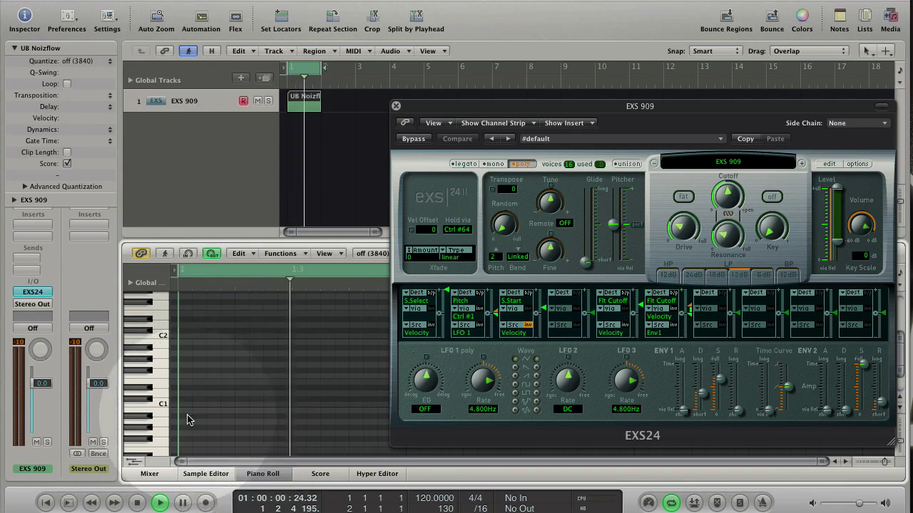
key("Escape")
key("p")
left_click(184, 406)
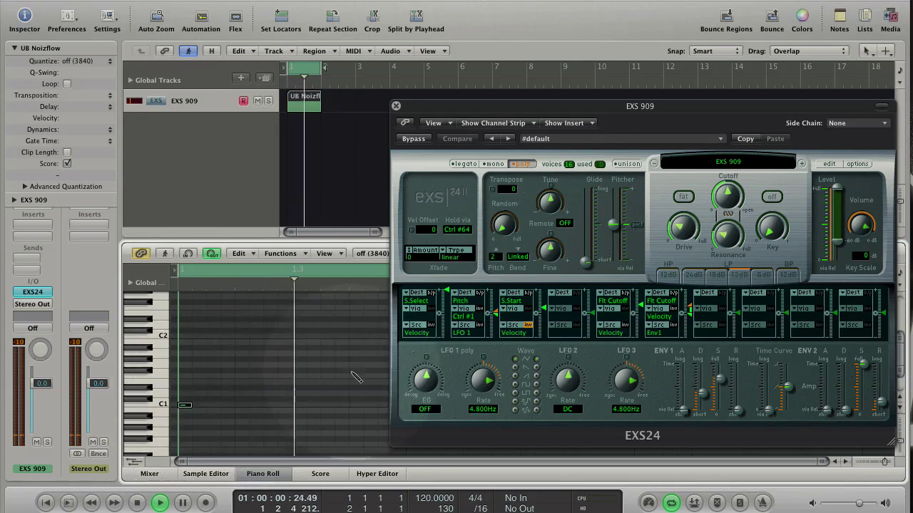
left_click_drag(519, 106, 579, 103)
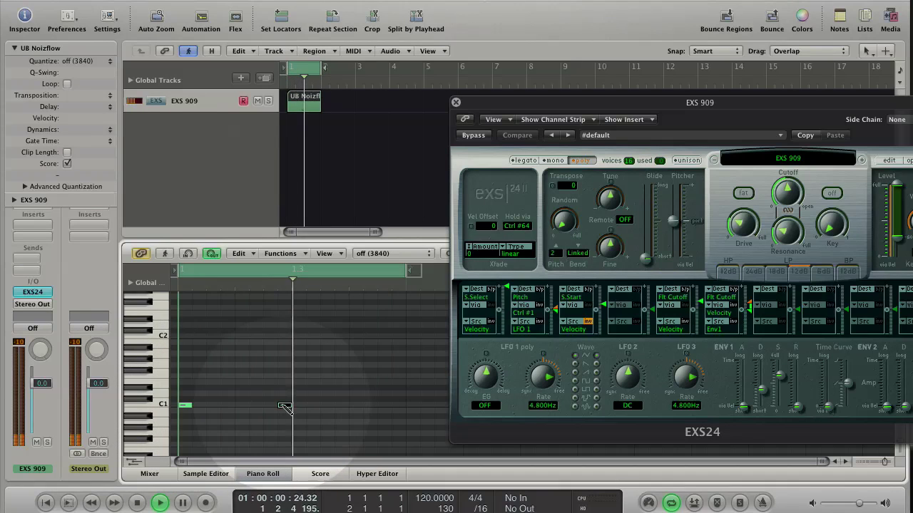
mouse_move(285, 407)
left_mouse_down()
mouse_move(336, 407)
mouse_move(284, 411)
left_mouse_up()
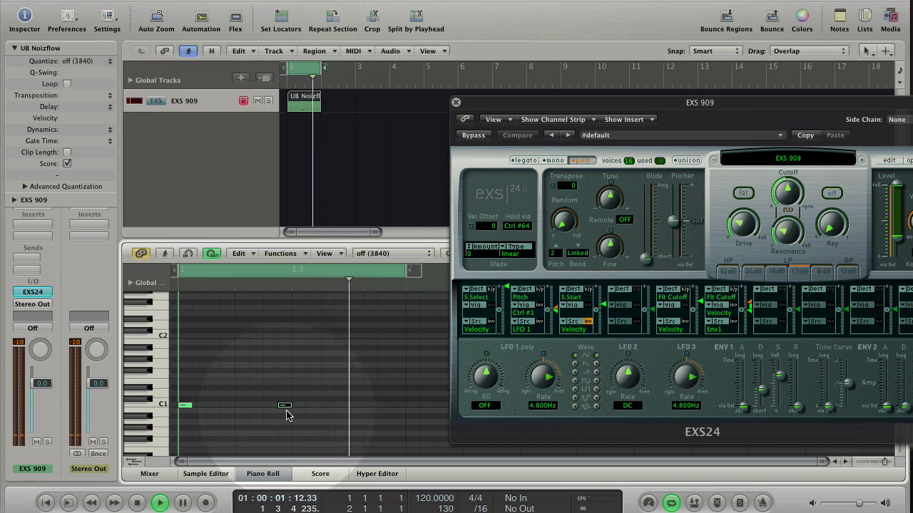
Add D#1 notes on beat 2, just before beat 4 and on beat 4, and fill the last three sixteenths with C1, F1 and A1
left_click(242, 389)
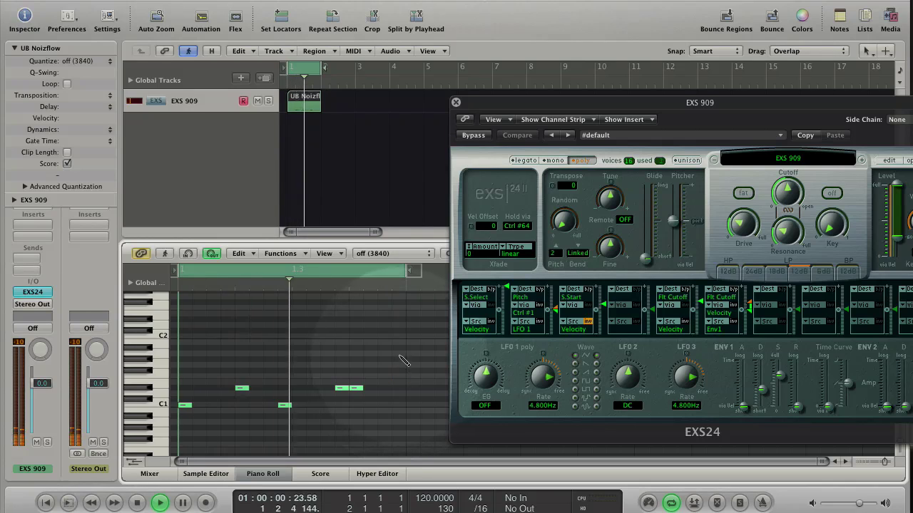
left_click(395, 354)
left_click(385, 377)
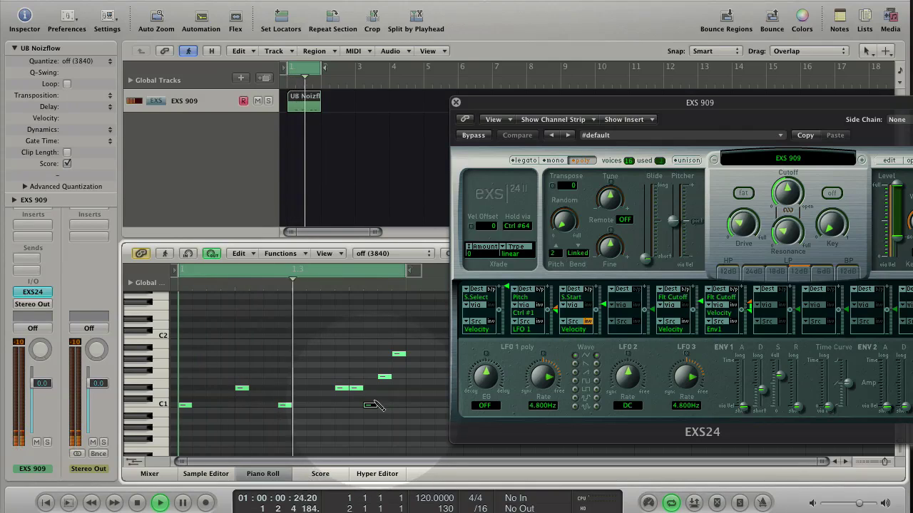
Open the region in the Hyper Editor, delete the MIDI Controls hyper set and create a GM drum set
left_click(378, 474)
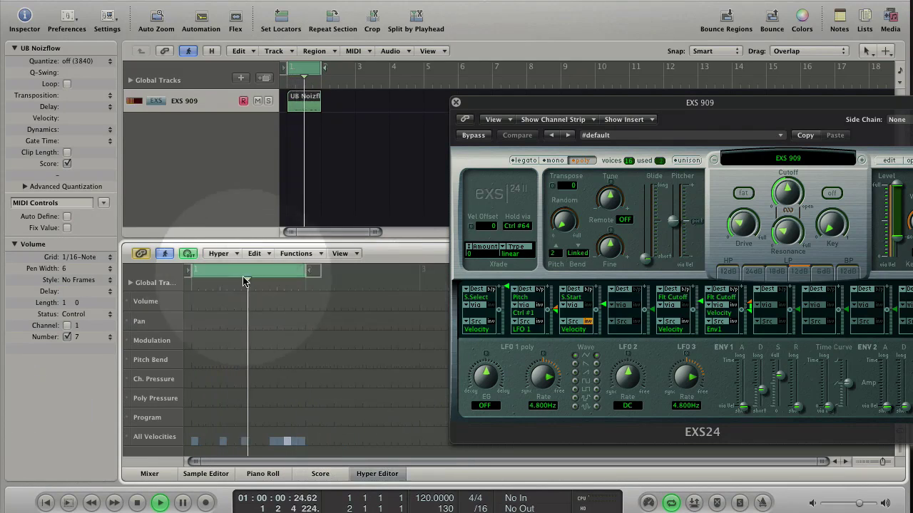
left_click(217, 257)
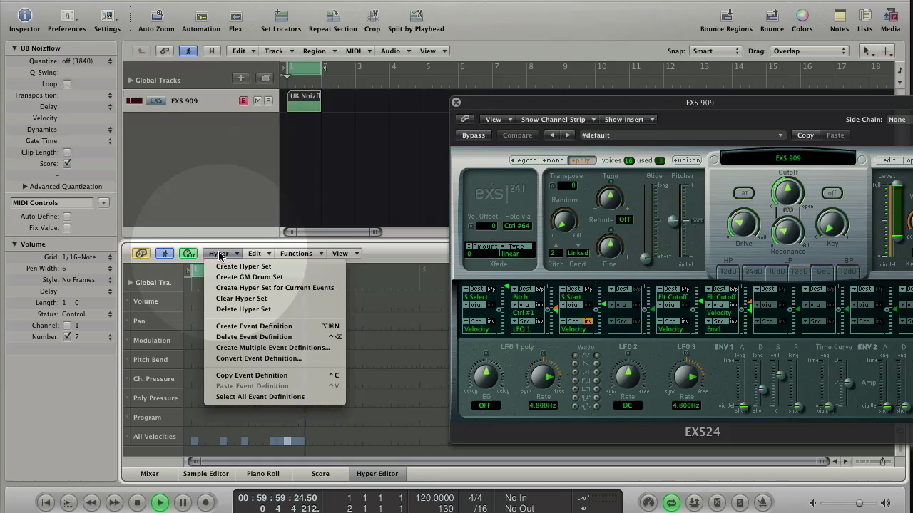
left_click(243, 309)
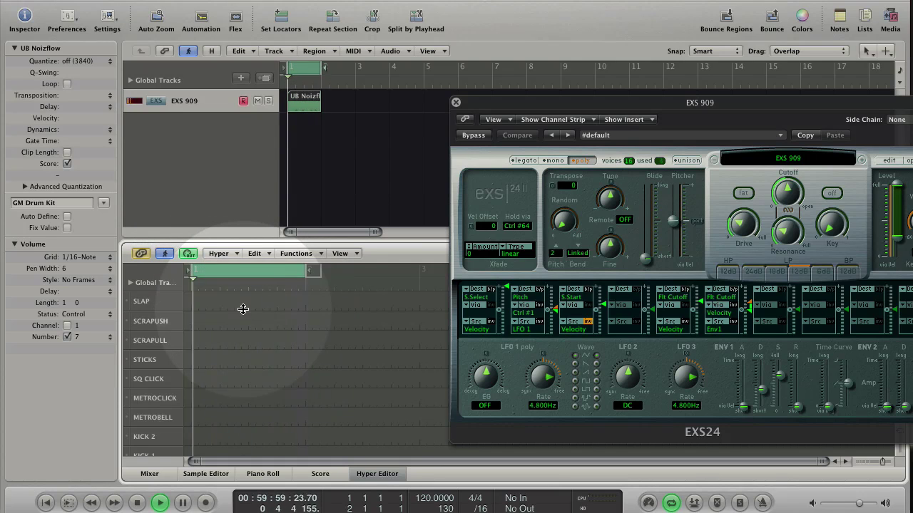
left_click(228, 254)
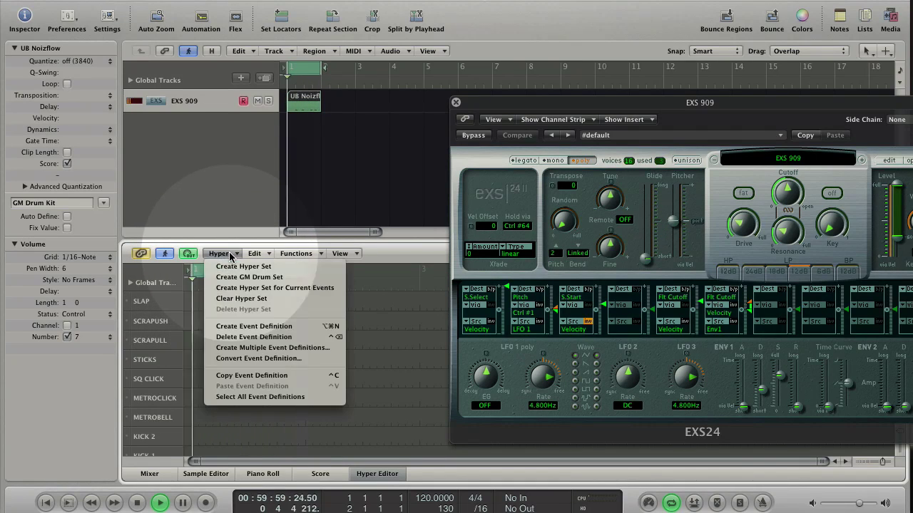
left_click(292, 278)
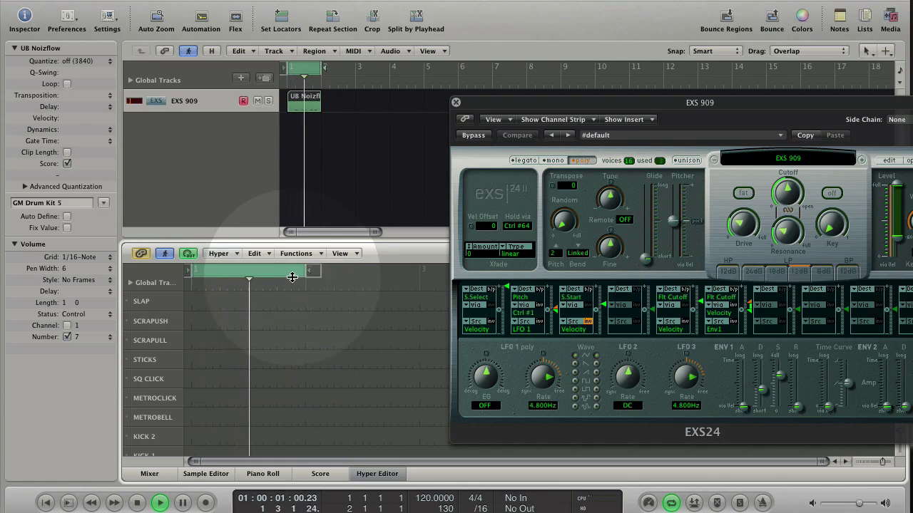
Move the EXS 909 sampler window up to uncover the Hyper Editor and bring the KICK 1 and HANDCLAP lanes into view
scroll(343, 349, "down", 6)
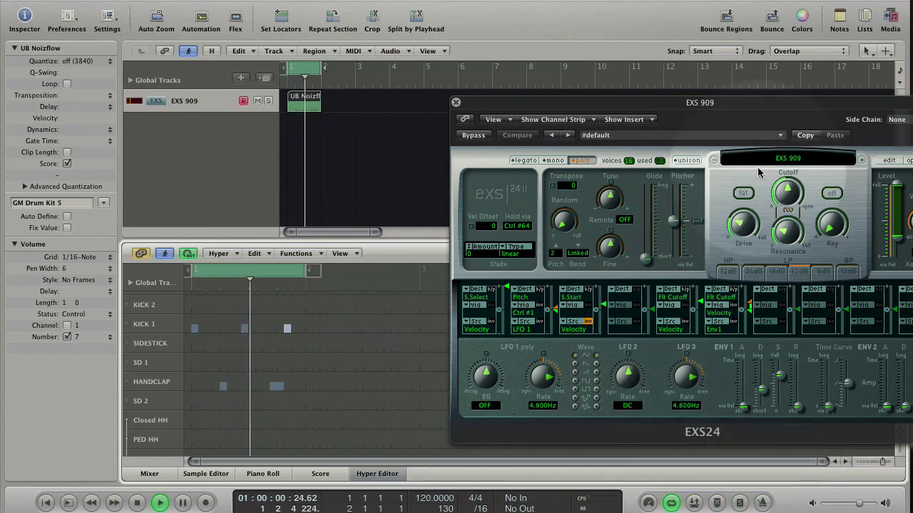
left_click_drag(731, 102, 719, 51)
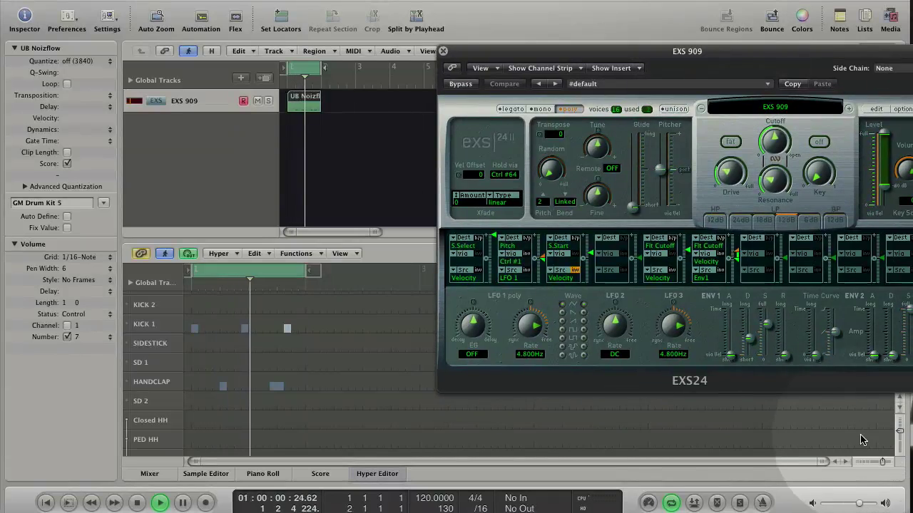
left_click_drag(898, 432, 898, 432)
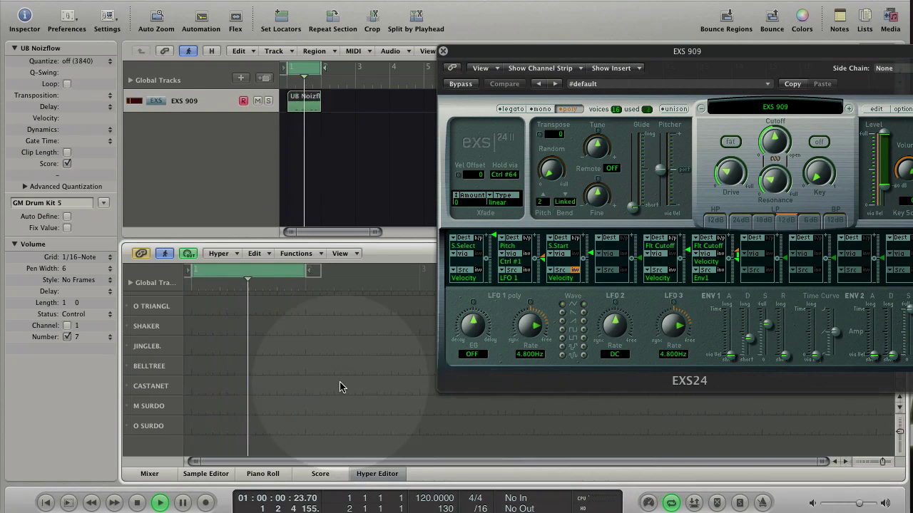
scroll(339, 387, "up", 12)
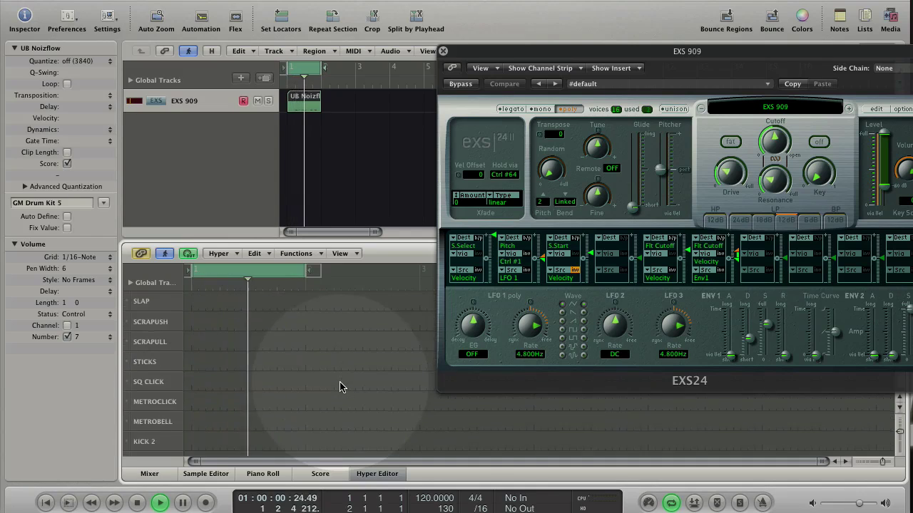
scroll(340, 387, "down", 3)
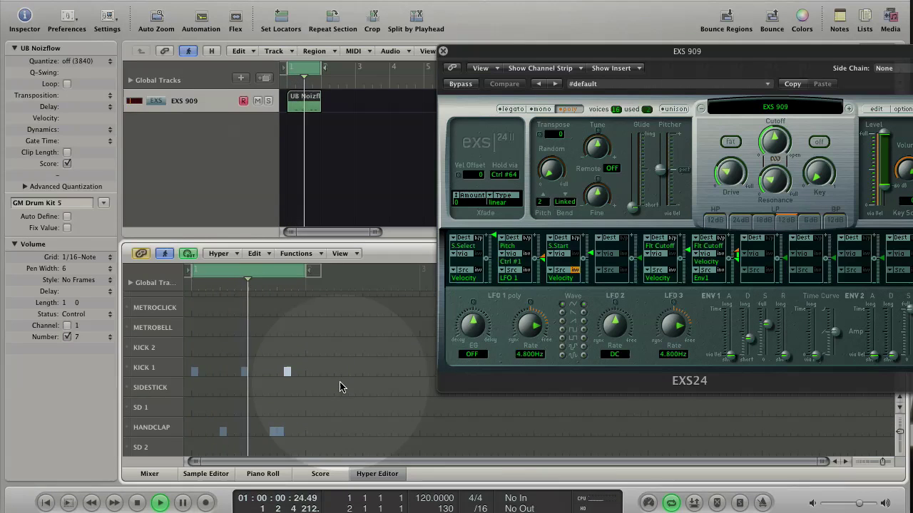
Adjust the velocities of the first and third KICK 1 hits, trying the first one higher before lowering it again
left_click(194, 371)
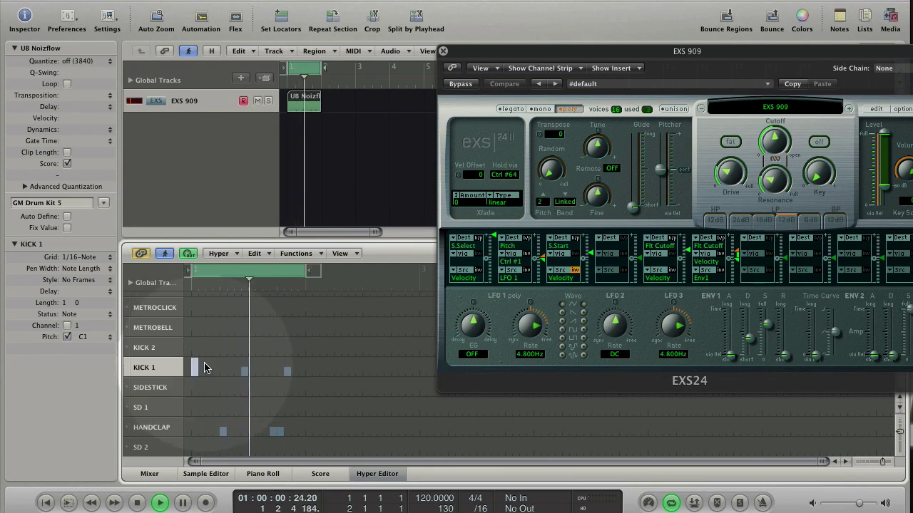
left_click(288, 372)
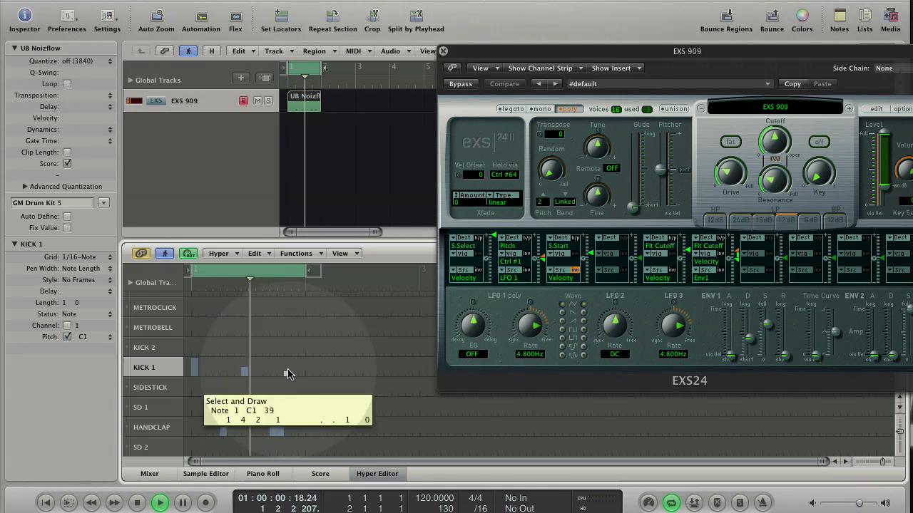
left_click_drag(289, 370, 277, 368)
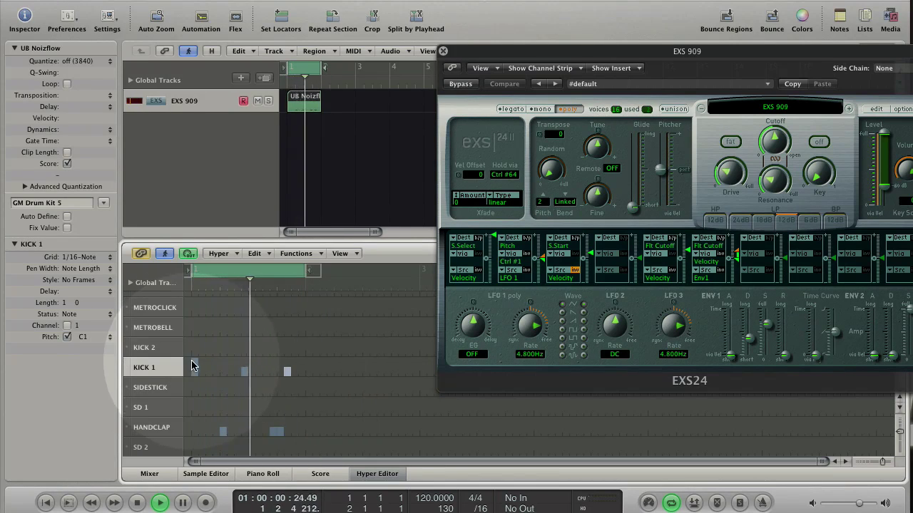
left_click(191, 365)
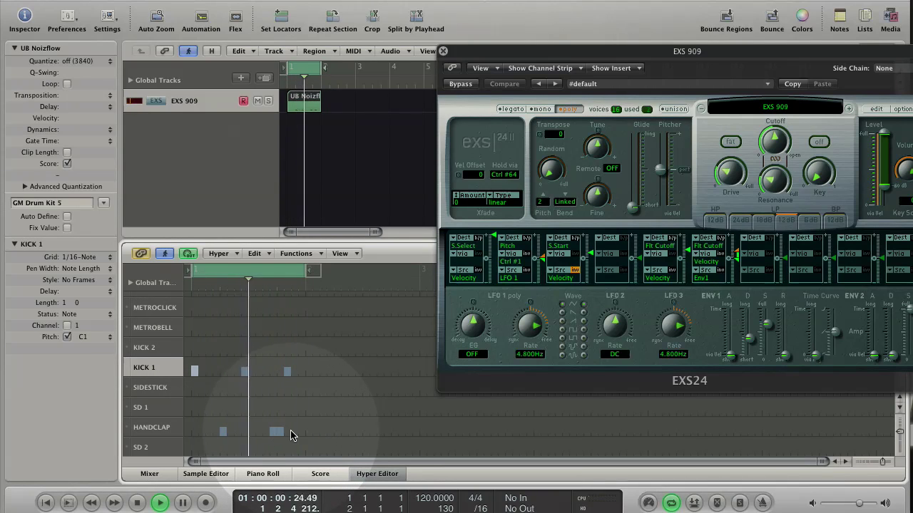
Draw sixteenth-note hits across bar 1 in the Closed HH lane with the Pencil Tool, dipping the velocities mid-bar and raising them at the end
key("Escape")
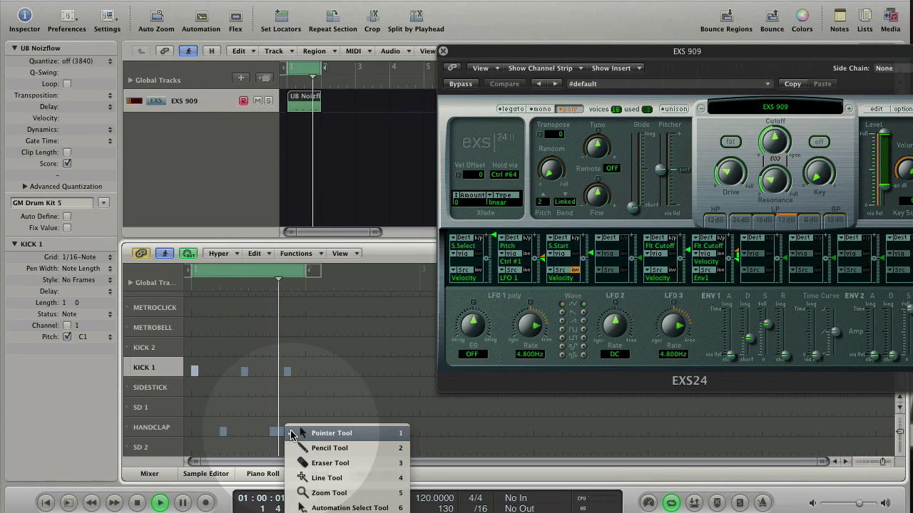
left_click(325, 448)
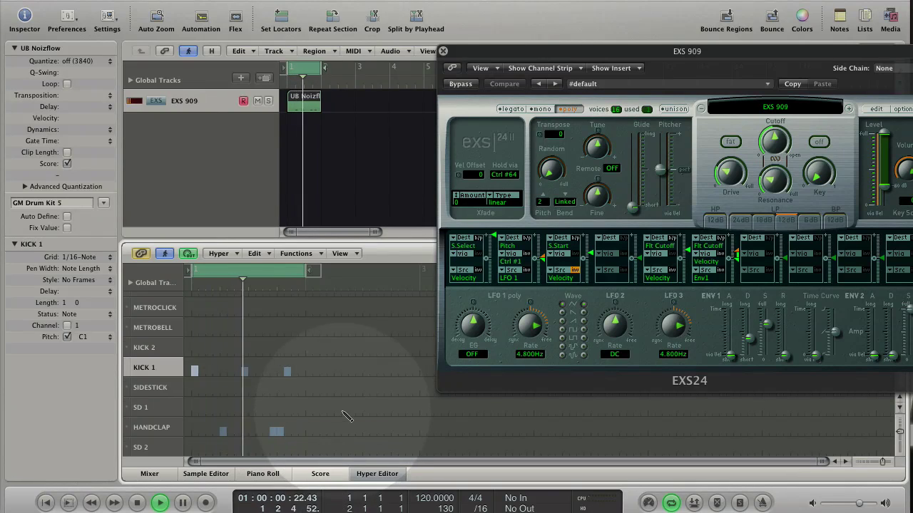
scroll(346, 416, "down", 2)
scroll(257, 369, "up", 1)
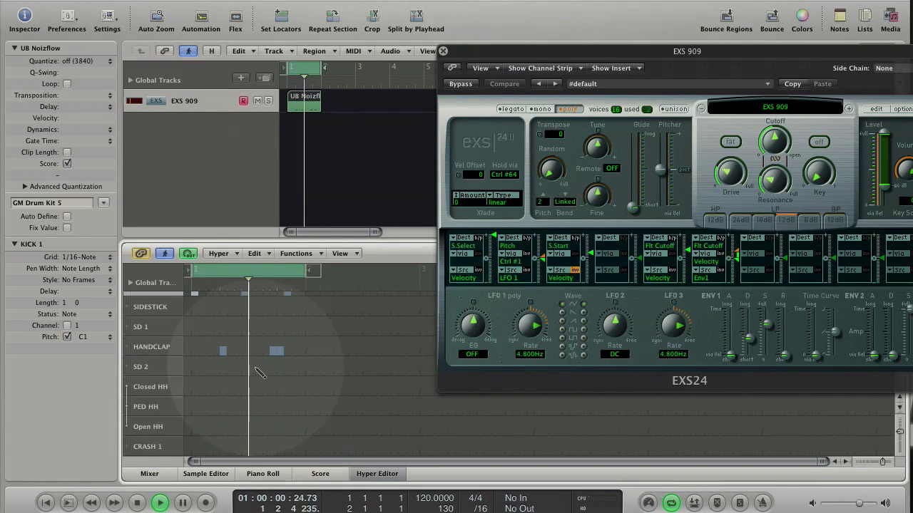
scroll(257, 371, "up", 1)
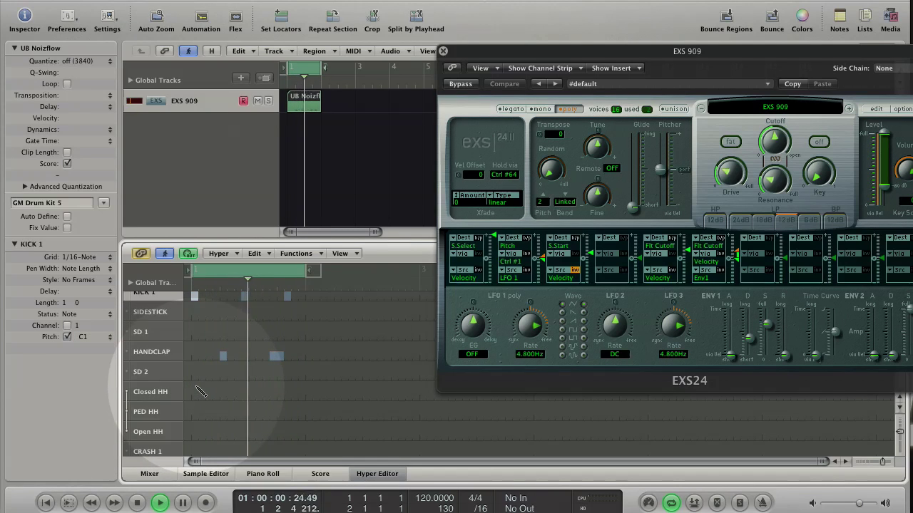
left_click_drag(201, 396, 277, 399)
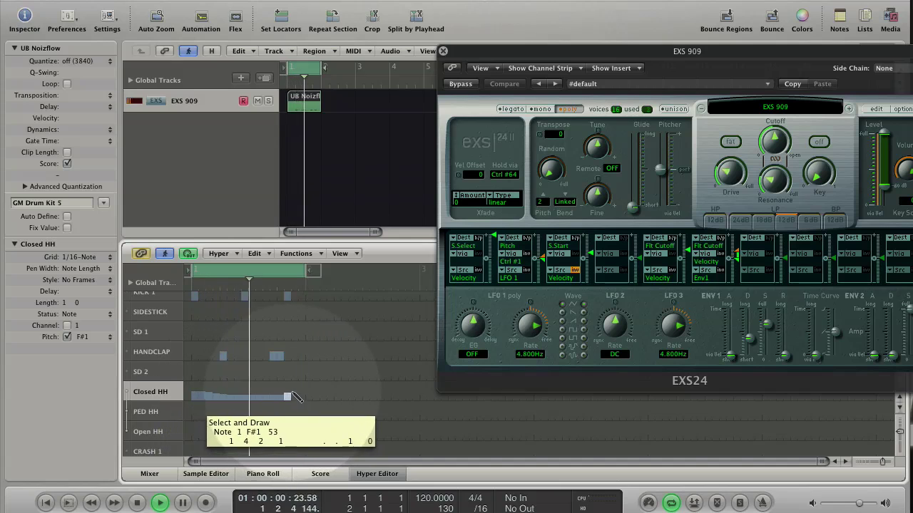
left_click_drag(296, 396, 302, 391)
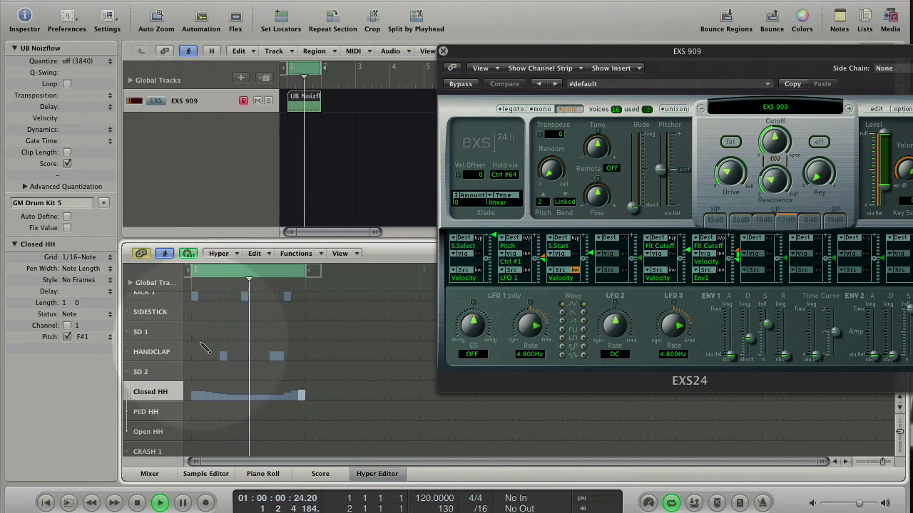
Lower the velocity of the fourth Closed HH hit to about 34 with the Pointer Tool
key("Escape")
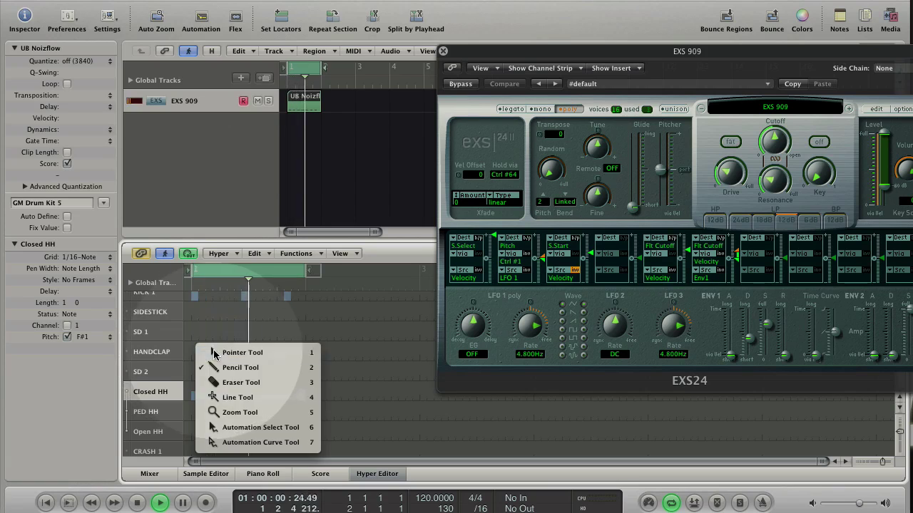
left_click(214, 353)
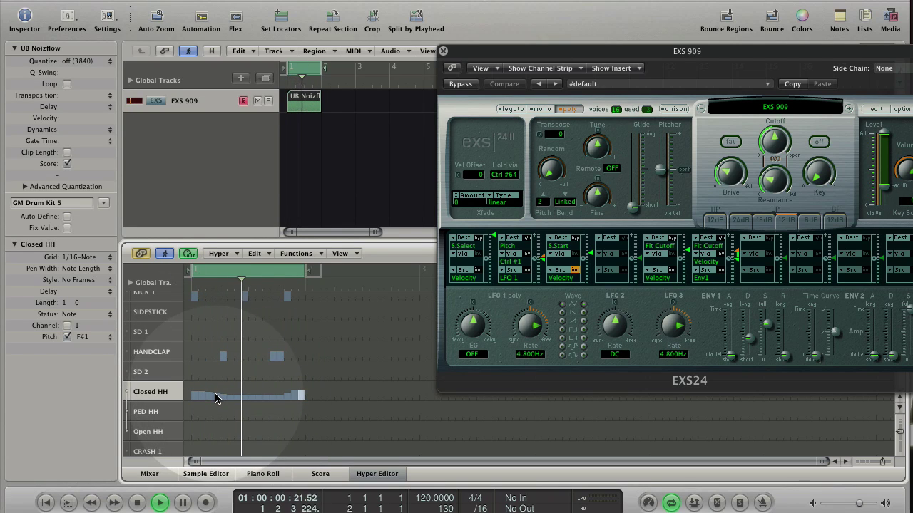
left_click(216, 398)
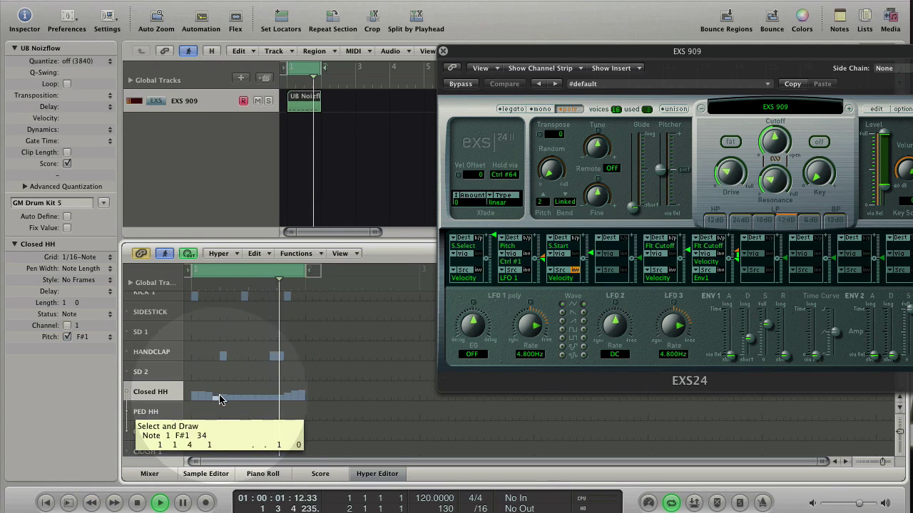
Switch to the Piano Roll and adjust the velocities of the fourth and eighth F#1 hi-hat notes with the Velocity Tool
left_click(263, 474)
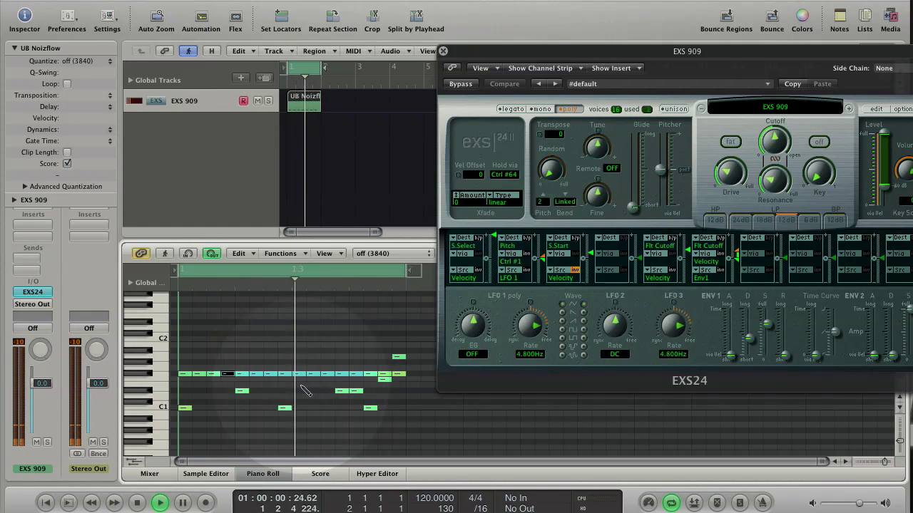
key("Escape")
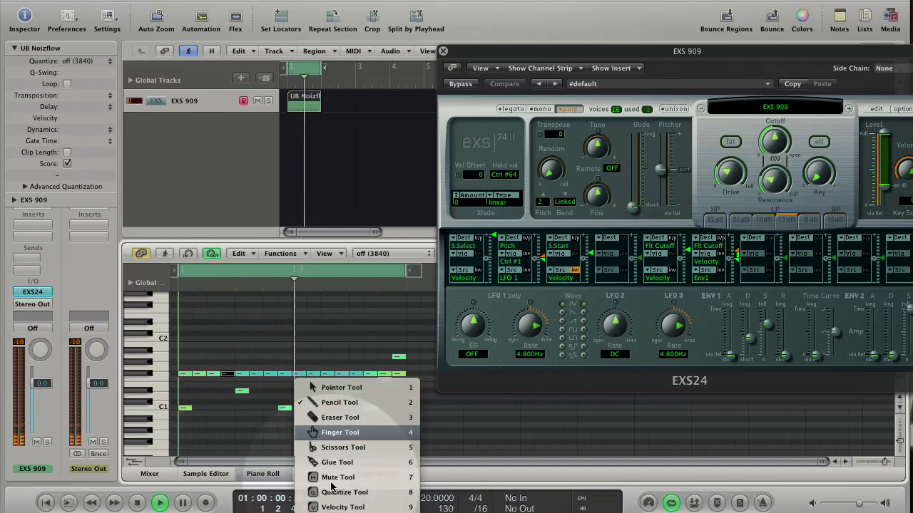
left_click(341, 507)
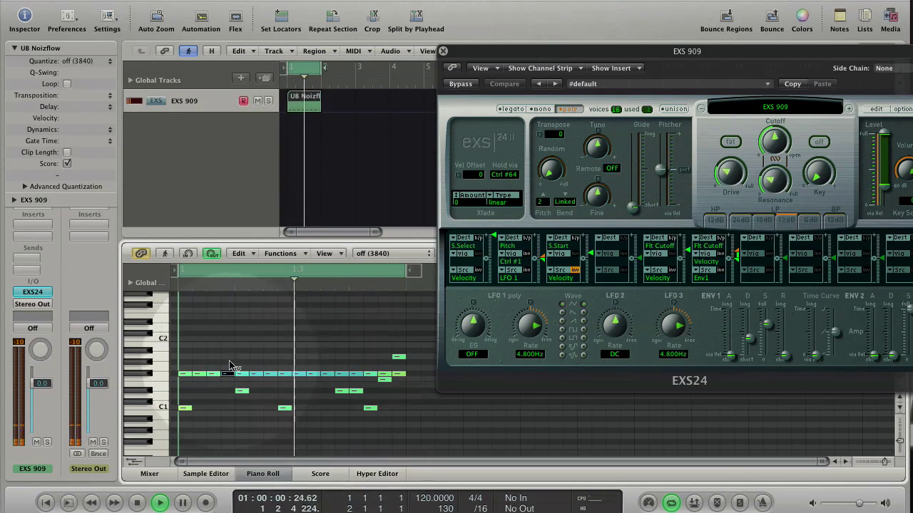
left_click_drag(230, 373, 229, 366)
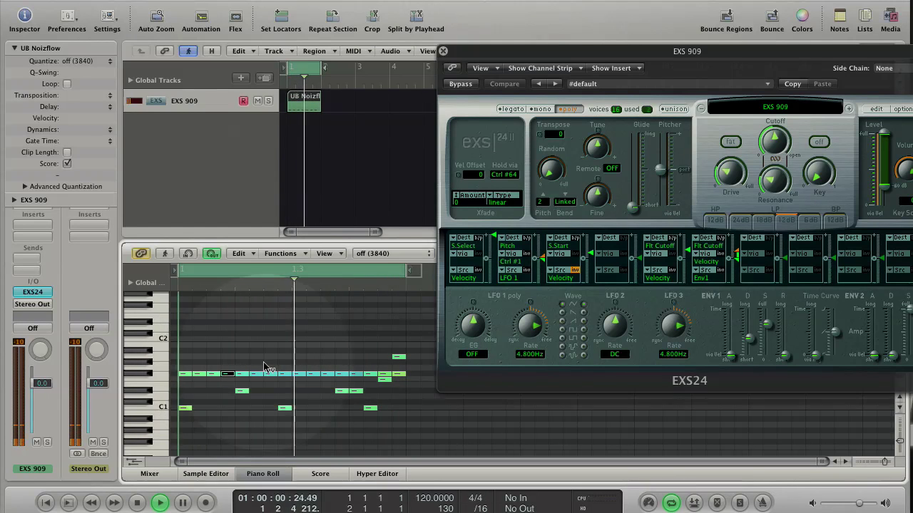
left_click(280, 376)
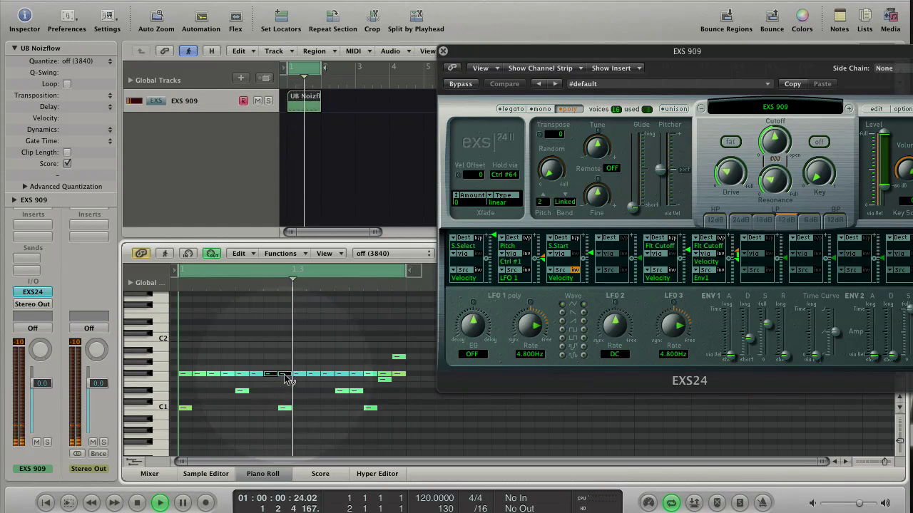
left_click_drag(285, 377, 285, 385)
Select all notes and try 16B Swing quantization before settling on 16D Swing
left_click(252, 254)
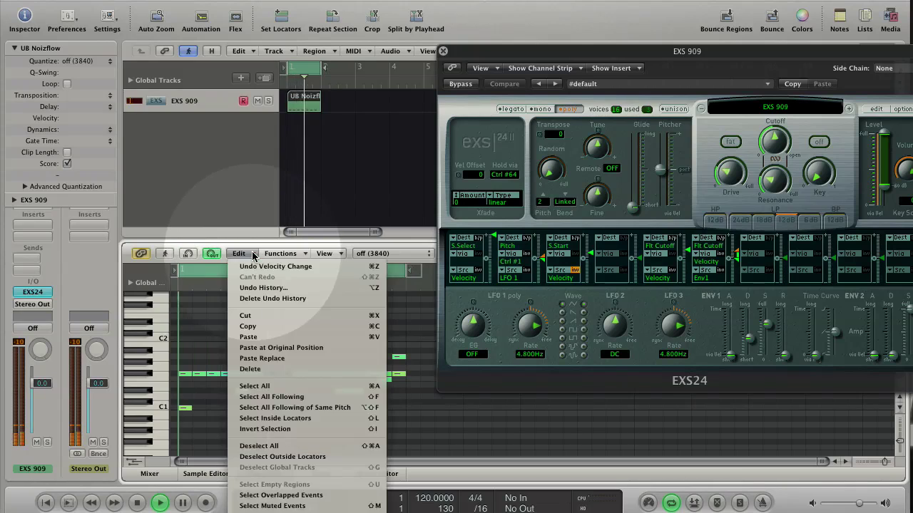
left_click(264, 388)
left_click(412, 254)
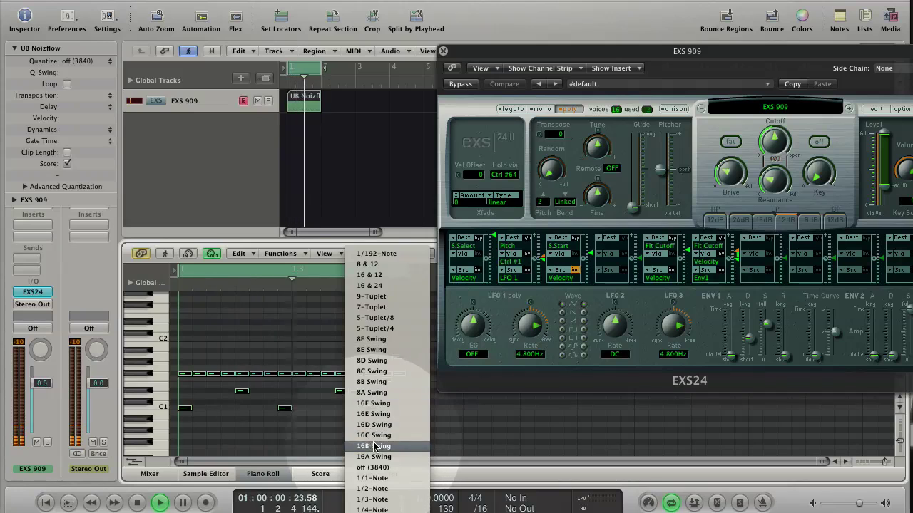
left_click(375, 448)
left_click(400, 254)
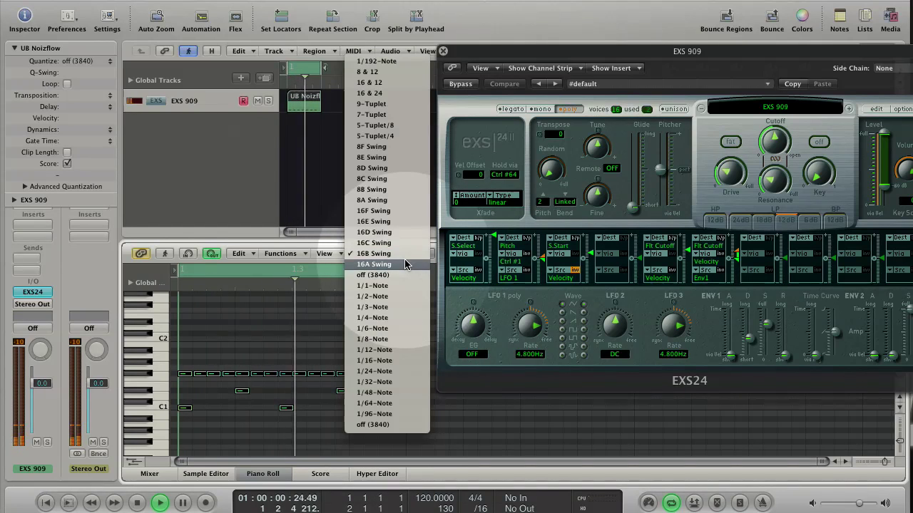
left_click(363, 235)
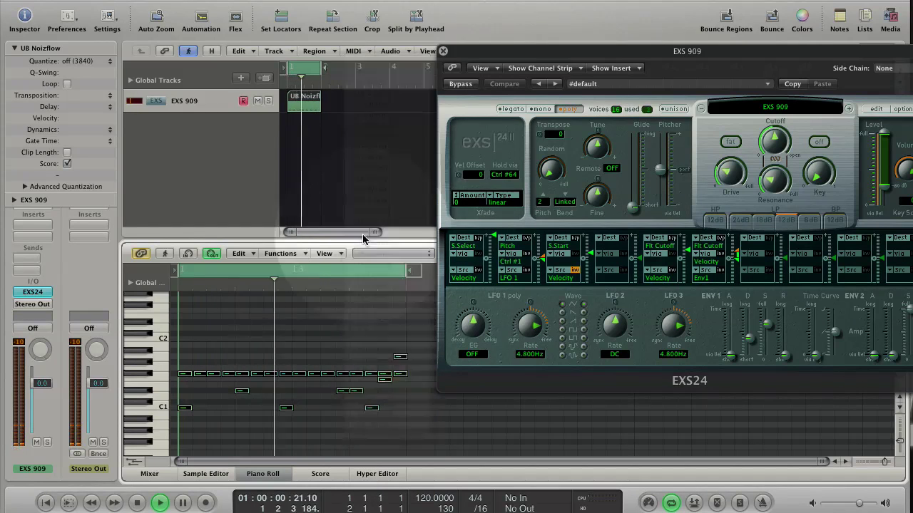
Select only the F#1 hi-hat notes and quantize them to 16C Swing
left_click(158, 389)
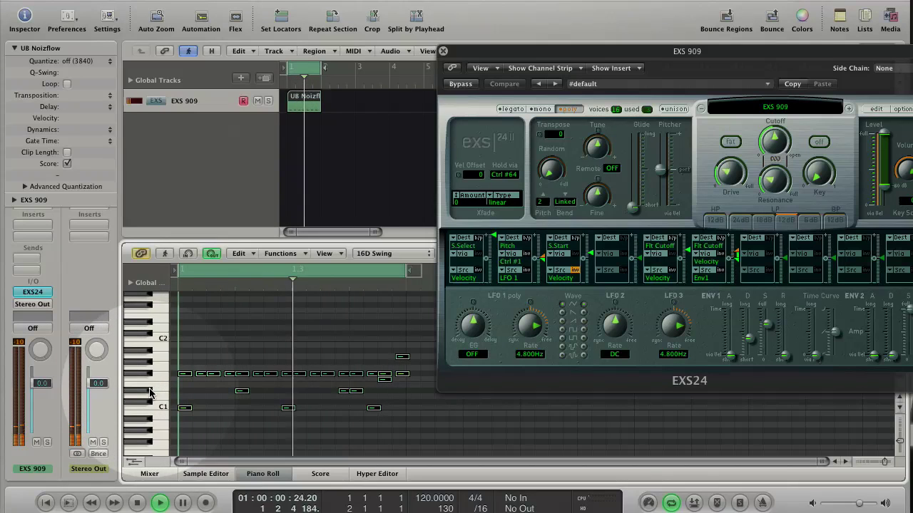
left_click(150, 374)
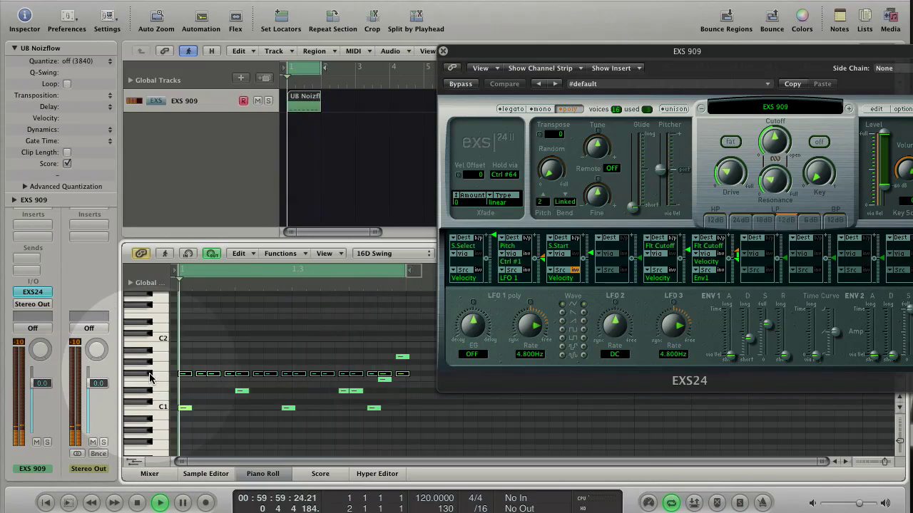
left_click(376, 255)
left_click(376, 265)
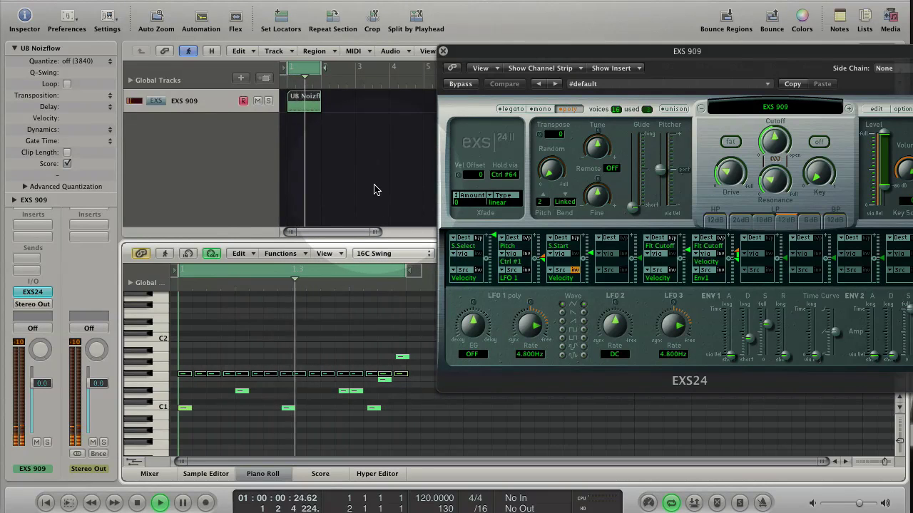
Record two D#2 notes over the cycled bar on the EXS 909 track using the Caps Lock Keyboard, and hide the keyboard
key("Caps_Lock")
left_click_drag(388, 242, 388, 135)
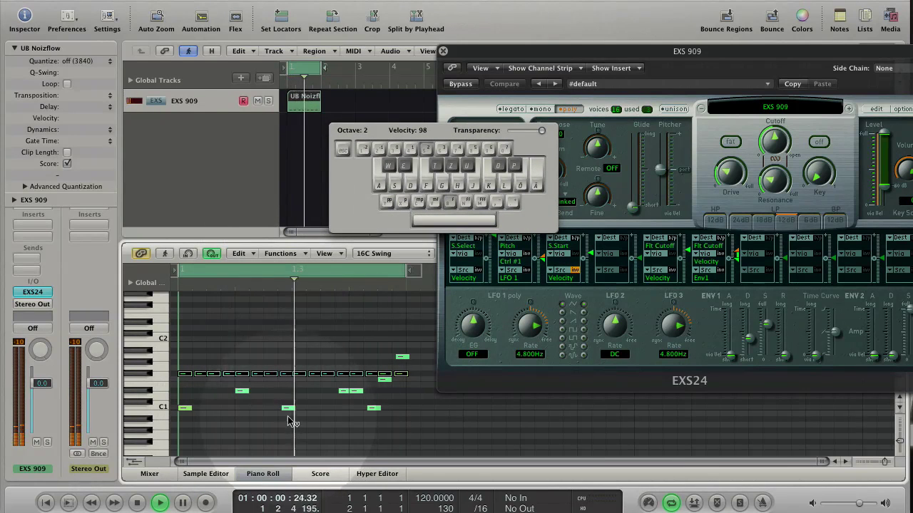
left_click(205, 504)
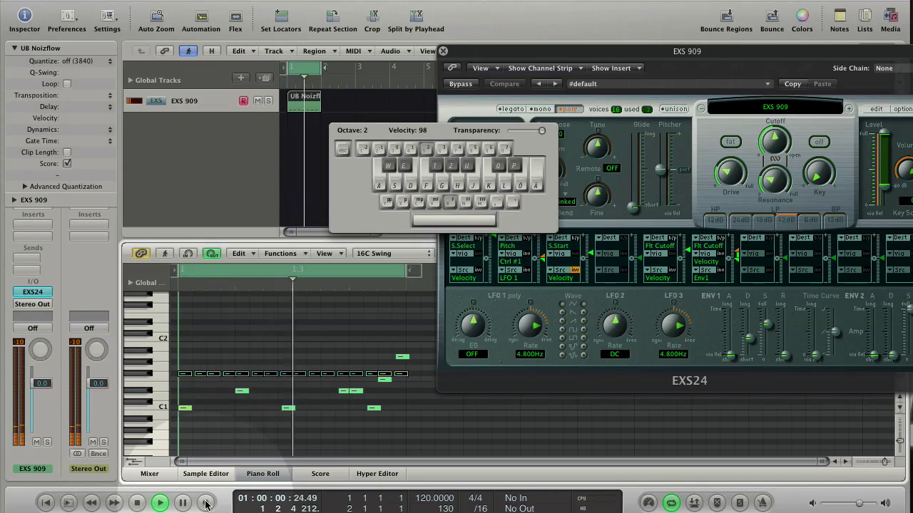
left_click(205, 504)
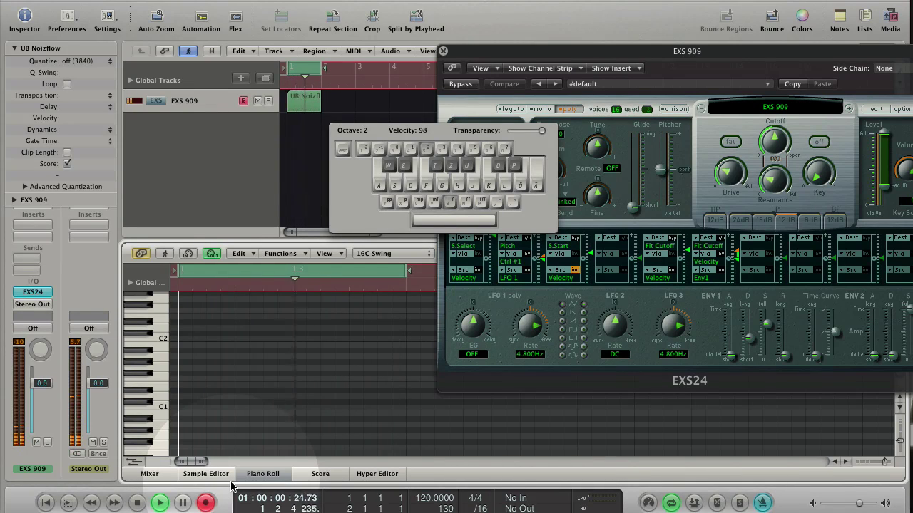
key("e")
key("e")
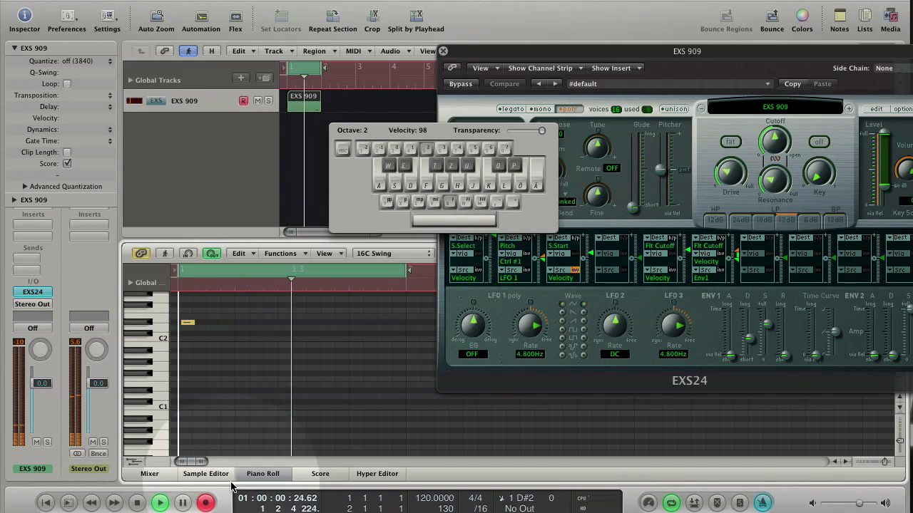
key("e")
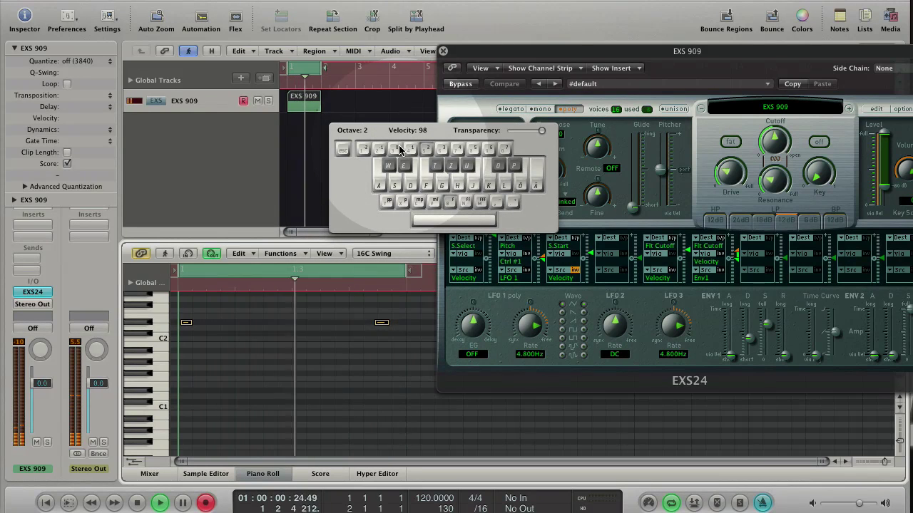
key("Caps_Lock")
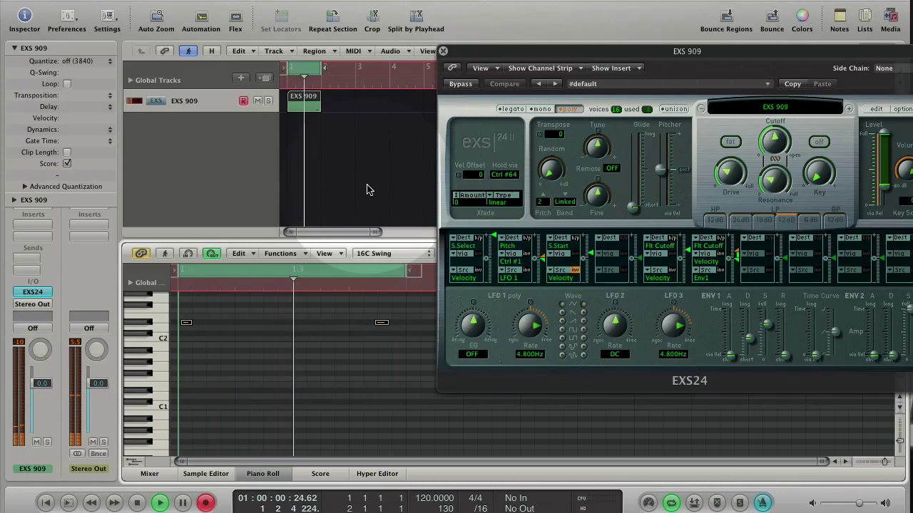
Move the newly recorded EXS 909 region to bar 2 to reveal UB Noizflow beneath it, and return it to bar 1
left_click(328, 134)
left_click_drag(309, 106, 342, 106)
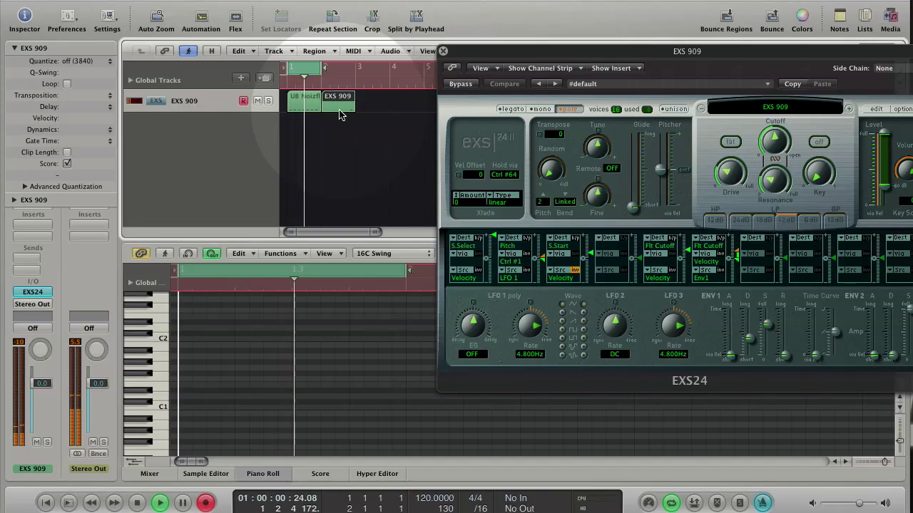
left_click(312, 106)
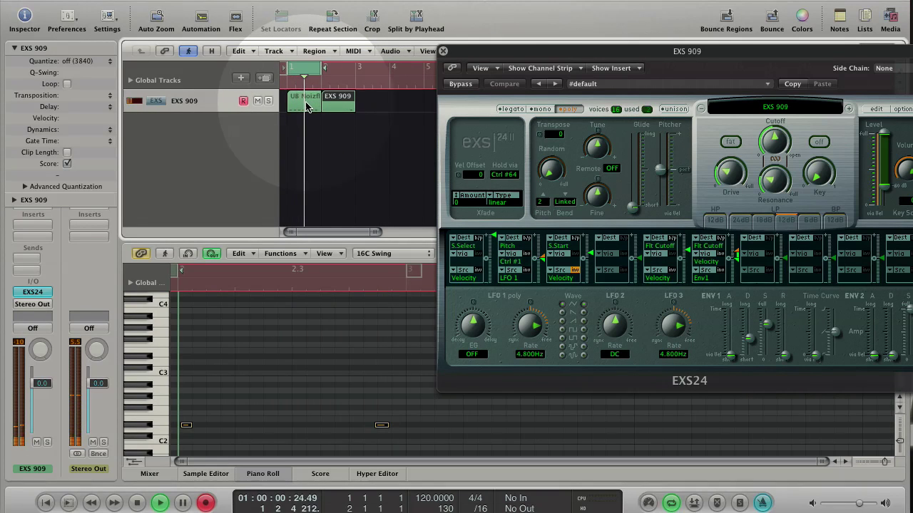
left_click(332, 107)
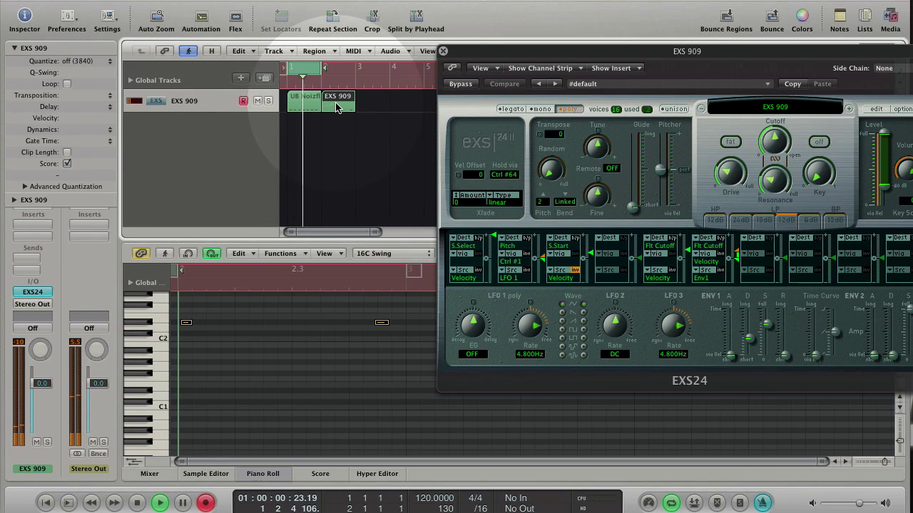
left_click_drag(336, 107, 304, 107)
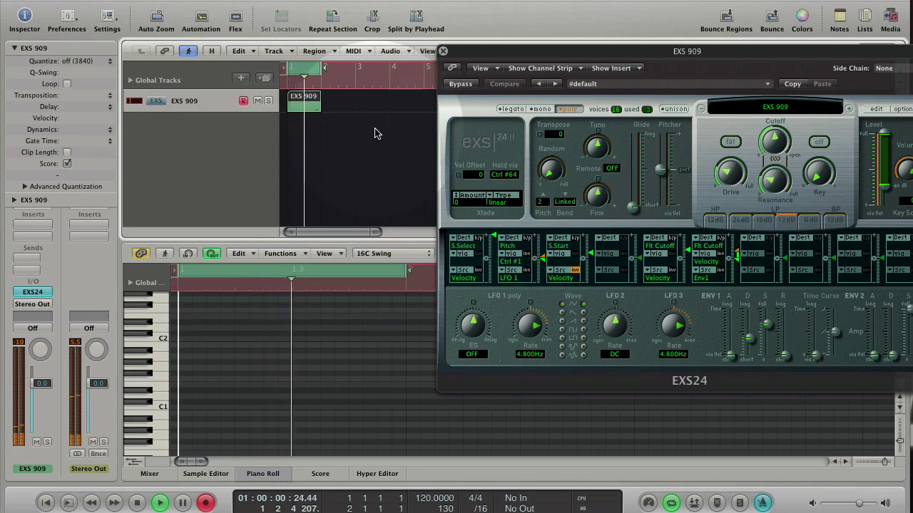
Stop recording and select the two overlapping regions in bar 1, finishing on the UB Noizflow region
key("Escape")
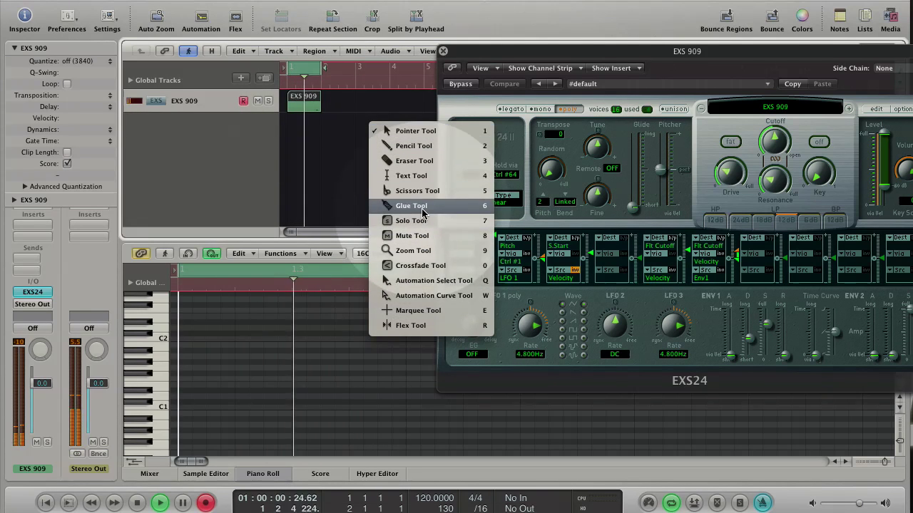
key("Escape")
key("space")
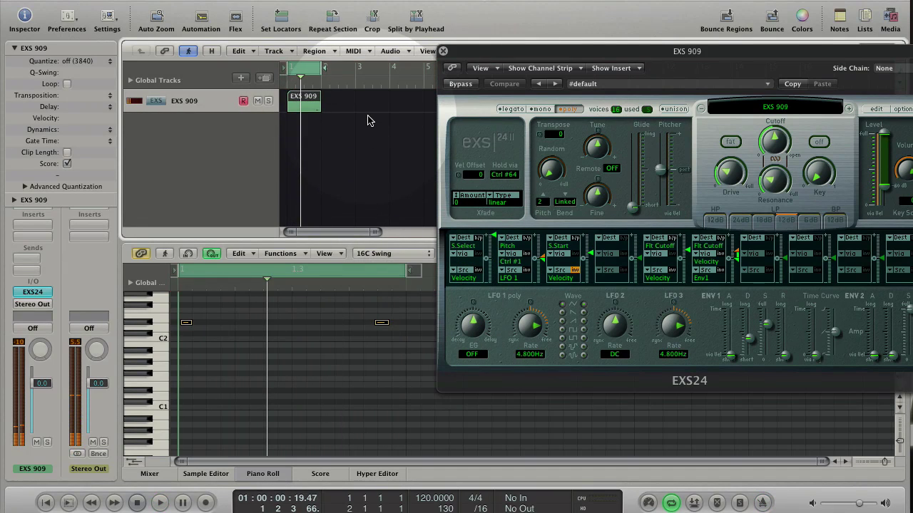
left_click_drag(362, 110, 314, 101)
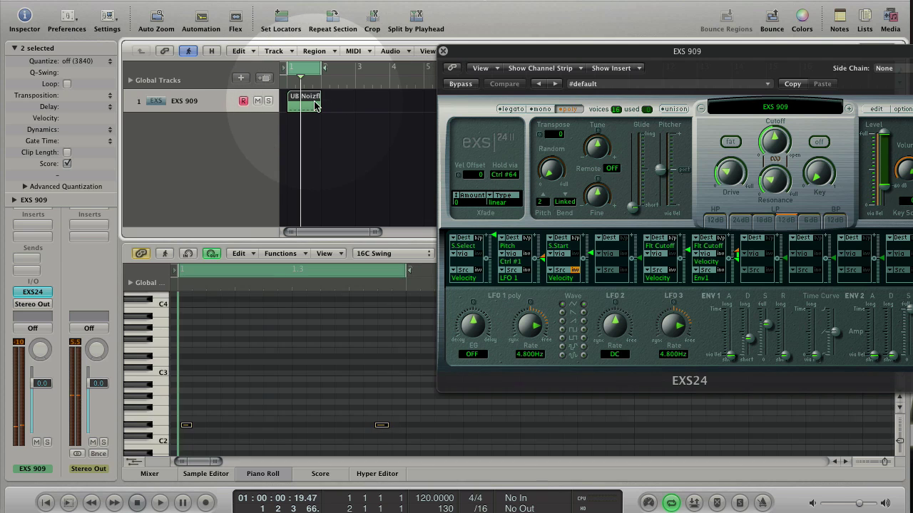
left_click(314, 104)
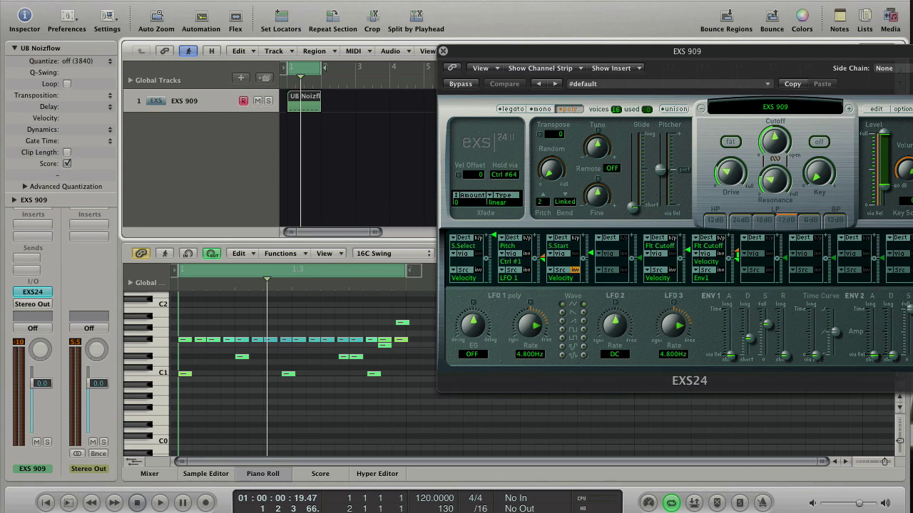
Compare the drum note list with Wikipedia's GM Standard Drum Map in the browser, and hide both to return to Logic
key("super+Tab")
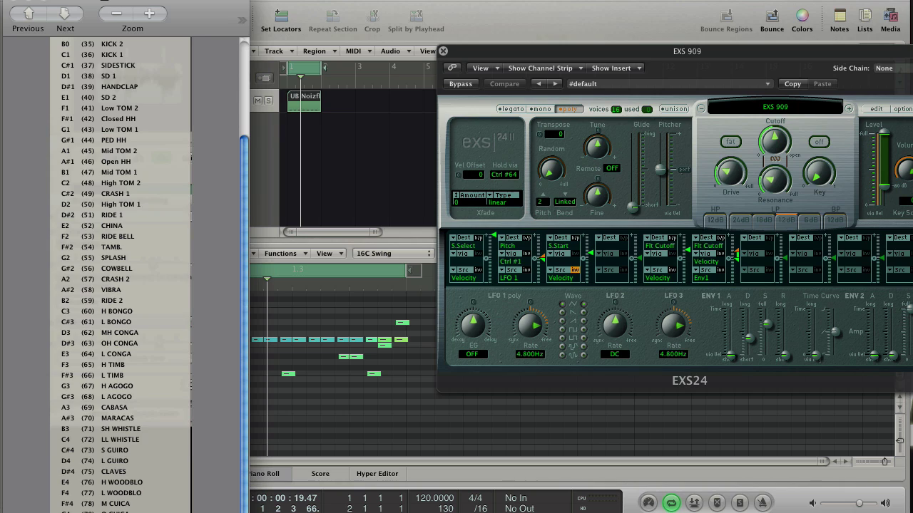
key("super+Tab")
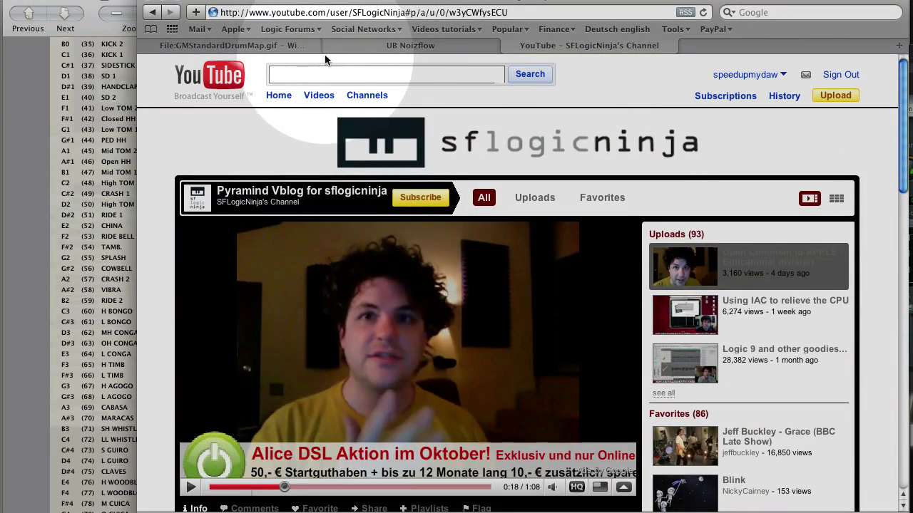
left_click(314, 45)
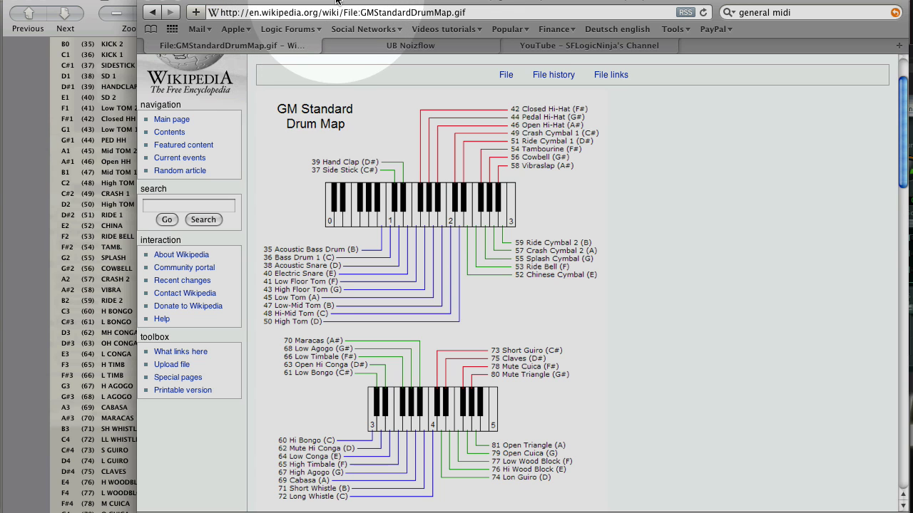
left_click_drag(338, 2, 446, 1)
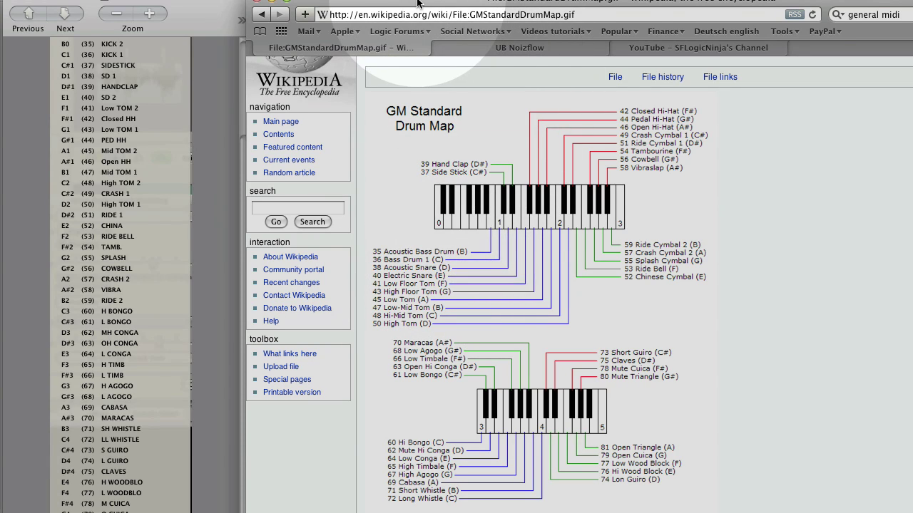
key("super+h")
key("super+h")
Play the pattern and step the EXS24 instrument through Goa Remix and Hard Techno Remix to Hip Hop Remix
key("space")
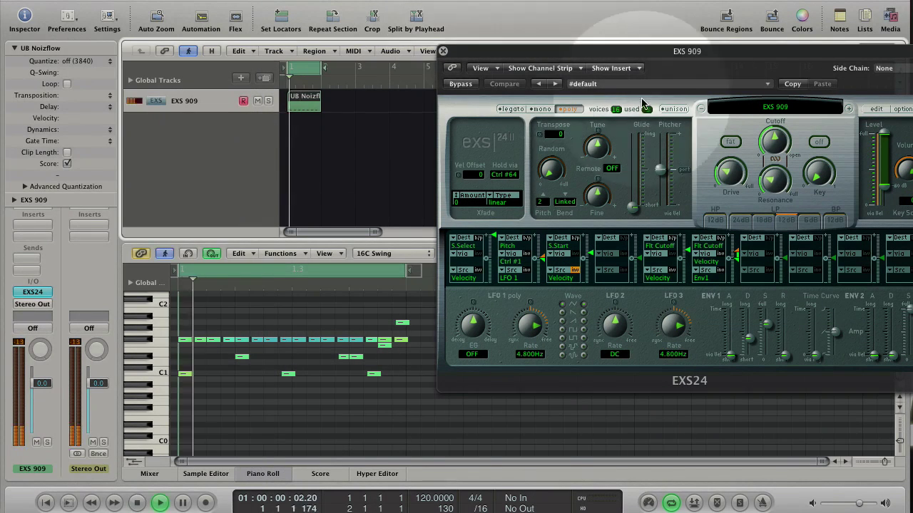
left_click(849, 108)
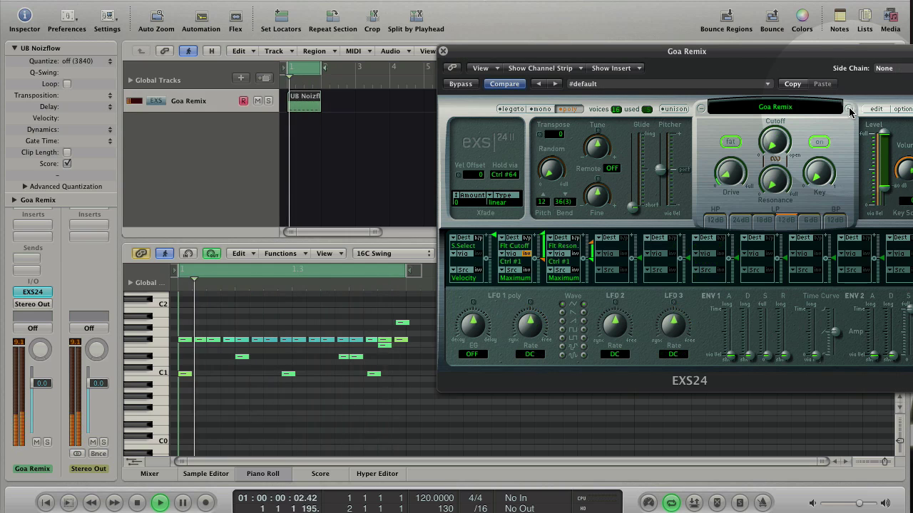
left_click(848, 109)
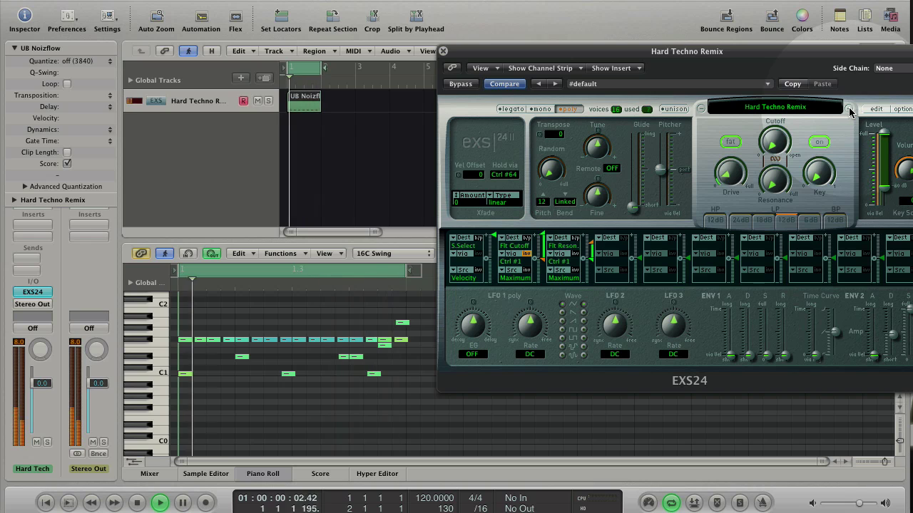
left_click(849, 109)
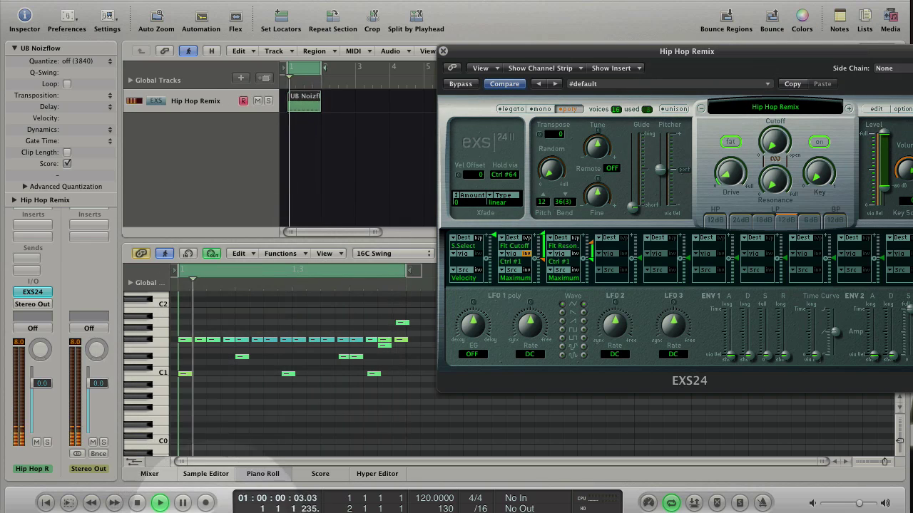
Check the drum note list, switch to the Hyper Editor and examine the Create GM Drum Set command without applying it
key("super+Tab")
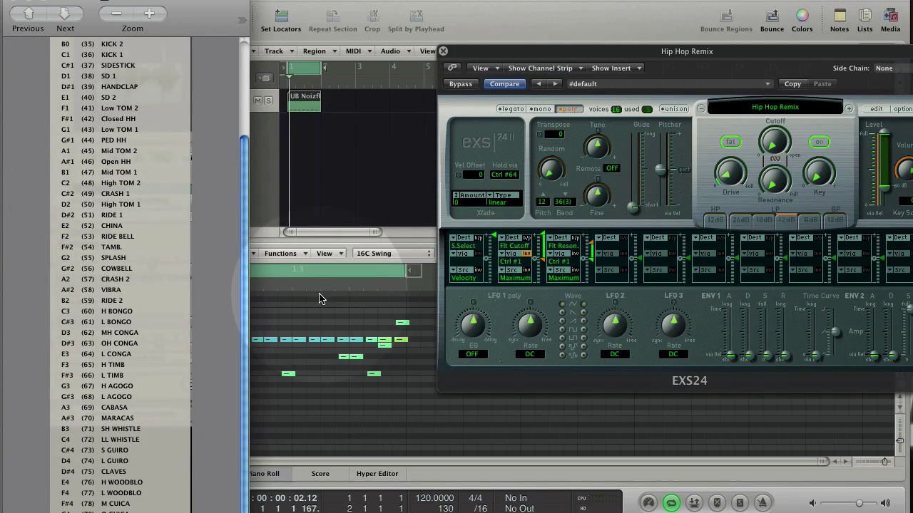
left_click(378, 474)
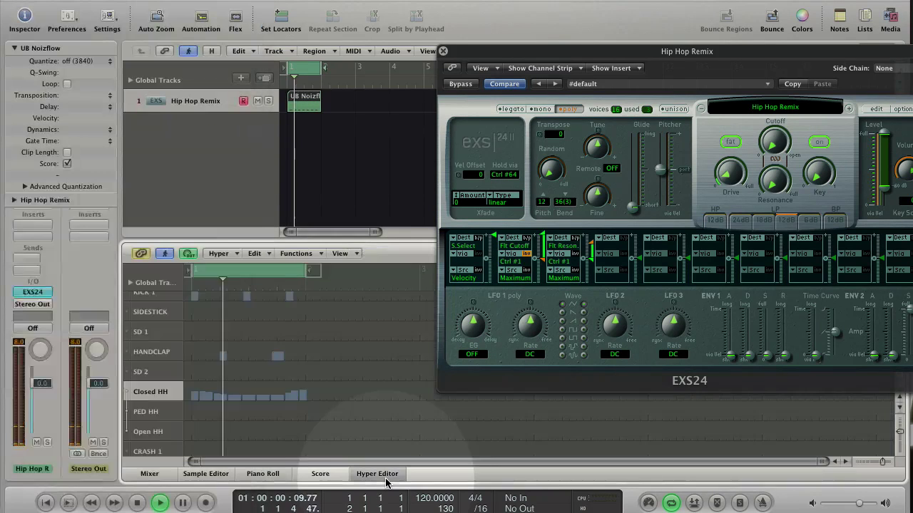
left_click(218, 254)
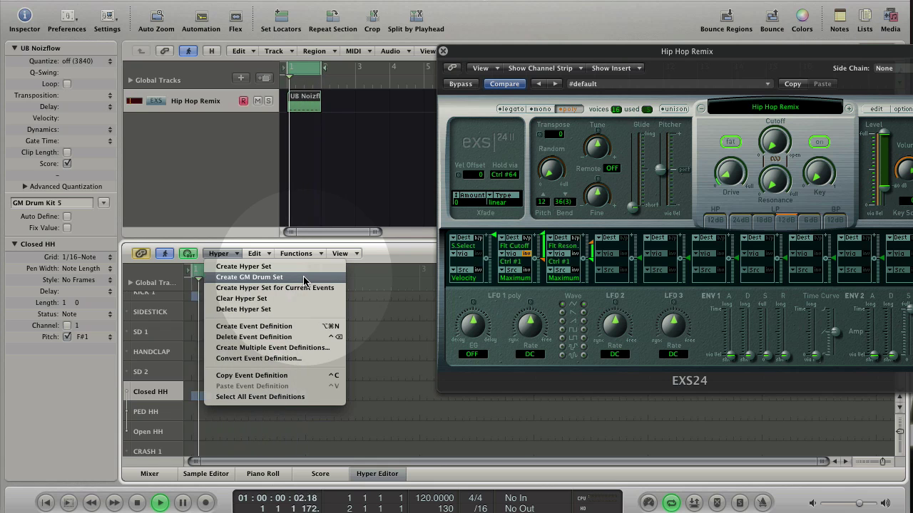
left_click(373, 218)
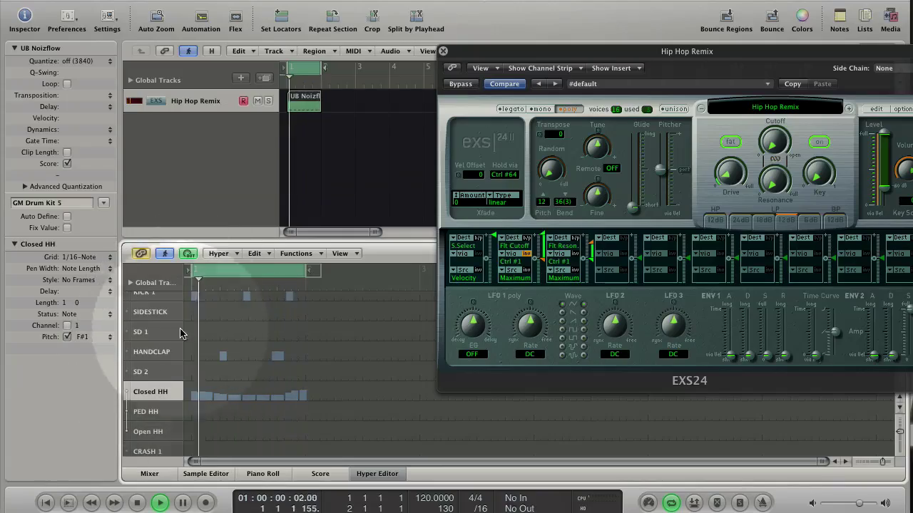